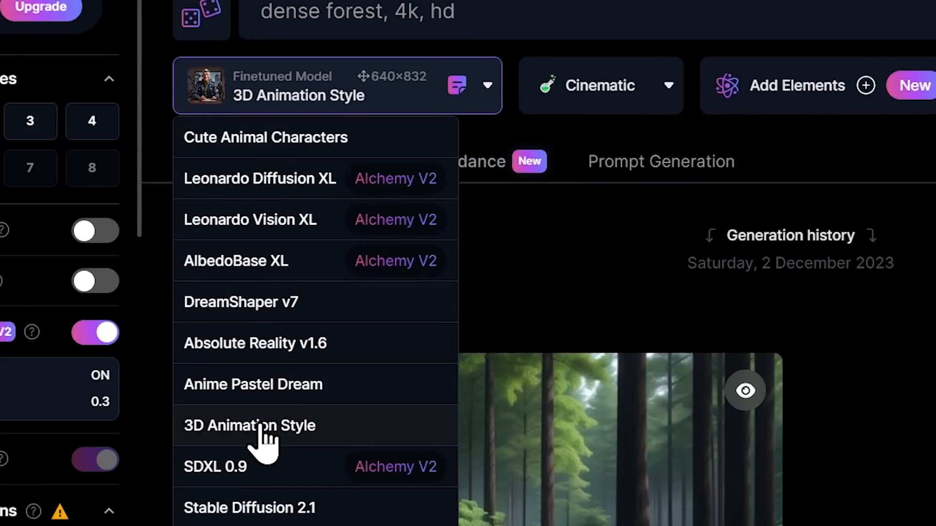
Step: Choose 3D Animation Style as the finetuned model for the image generation
left_click(261, 426)
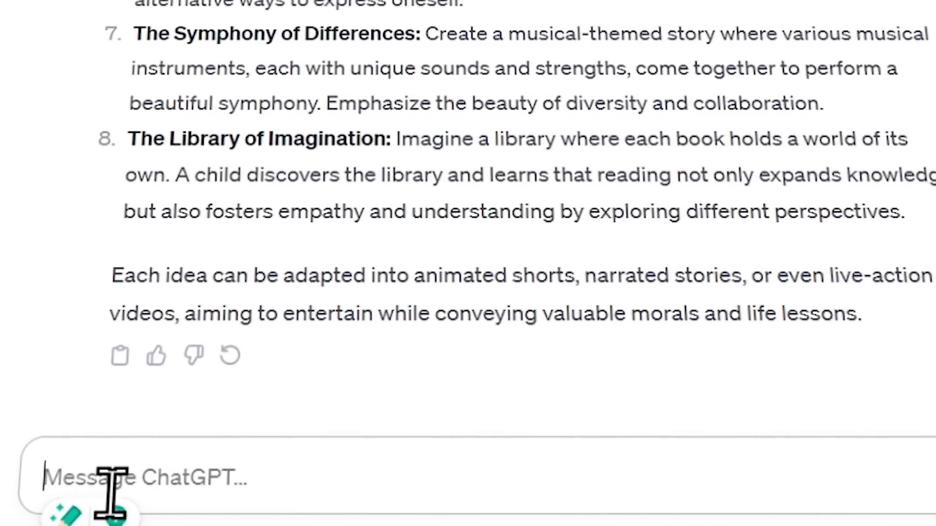
Step: Switch to ChatGPT and enter the request "Can you give me a mid-journey prompt for each scene? So that I can generate images."
type("Can you give me a mid-journey prompt for each scene? So that I can generate images.")
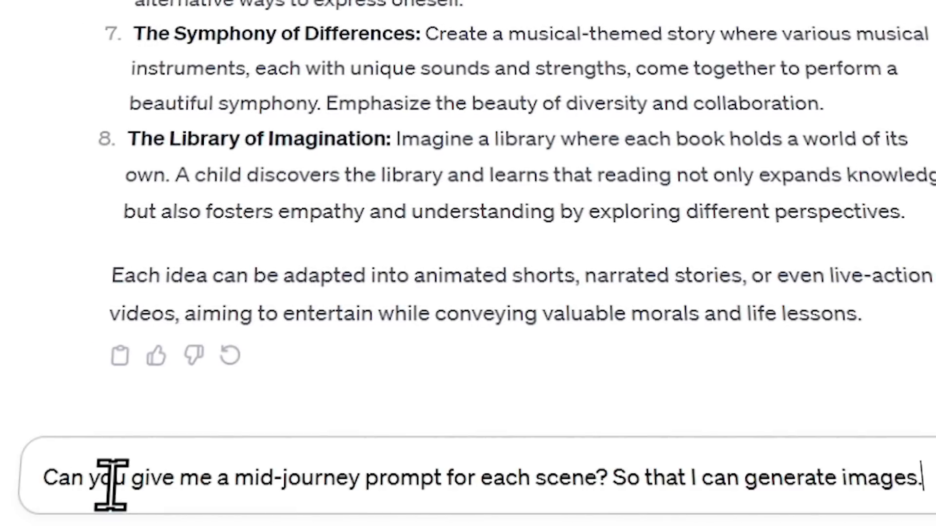
left_click_drag(45, 484, 848, 485)
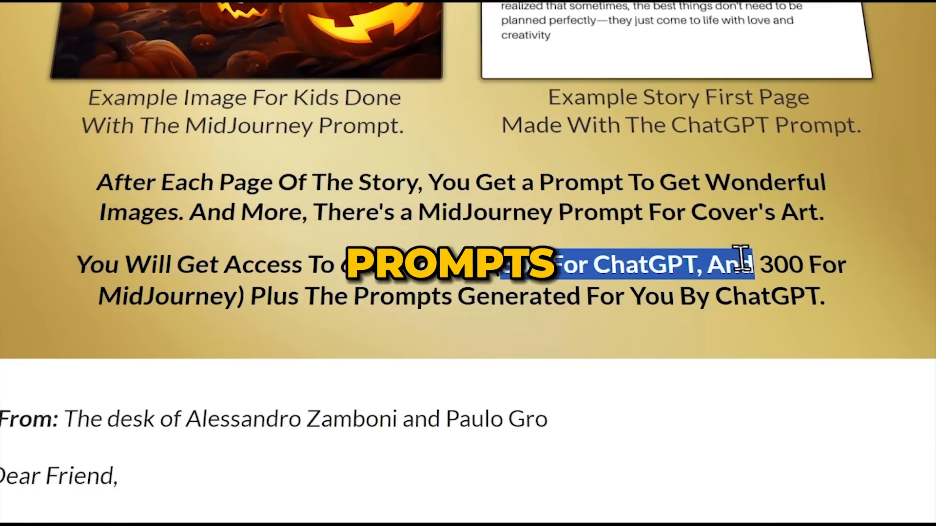
Step: Read through the sales page for the children's story prompts, down to the example created with the ChatGPT and MidJourney prompts
scroll(926, 246, "down", 15)
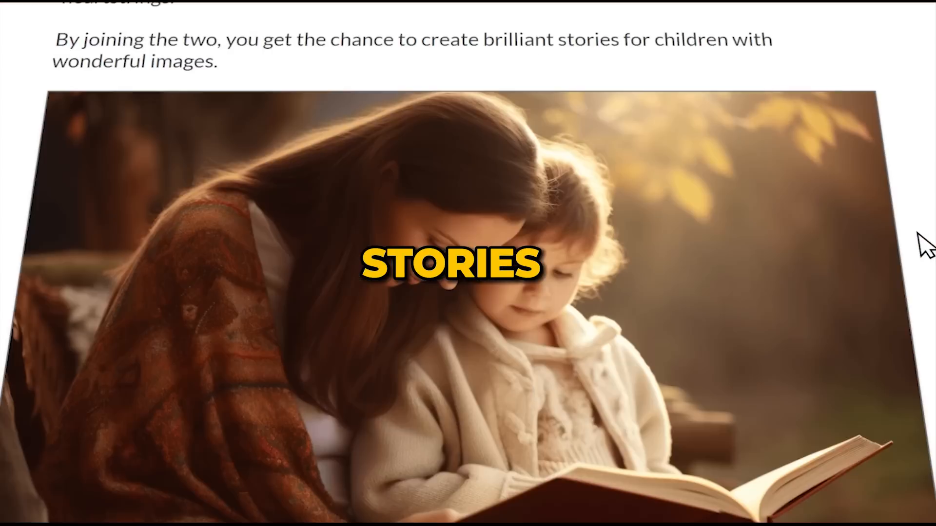
scroll(926, 247, "up", 3)
scroll(926, 246, "down", 7)
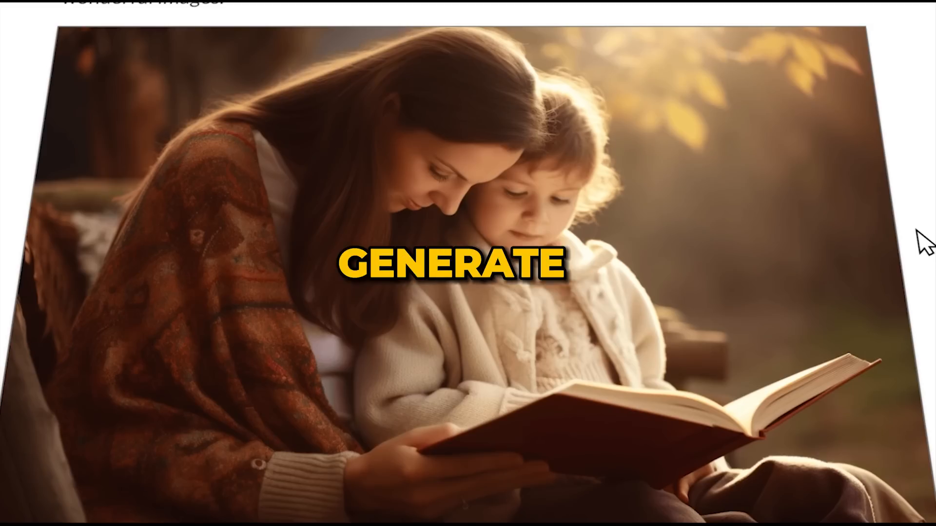
scroll(922, 243, "down", 2)
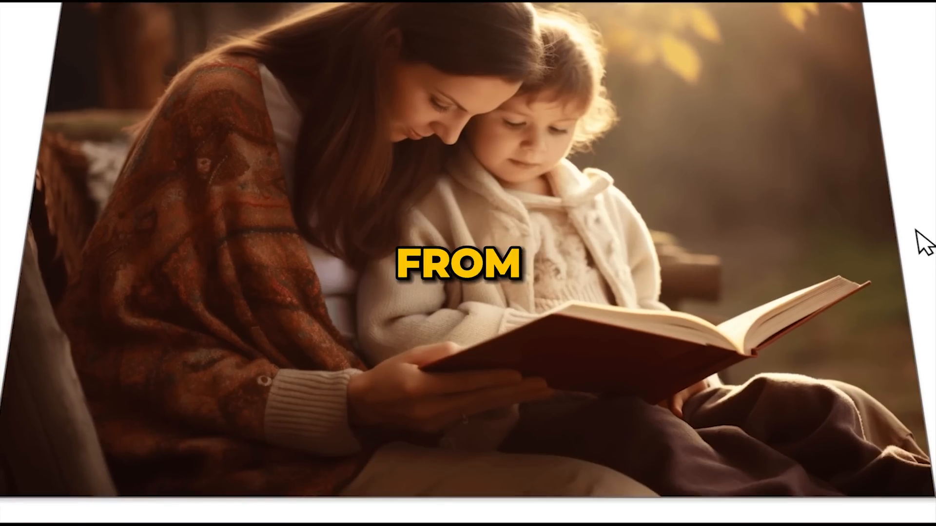
scroll(924, 242, "down", 10)
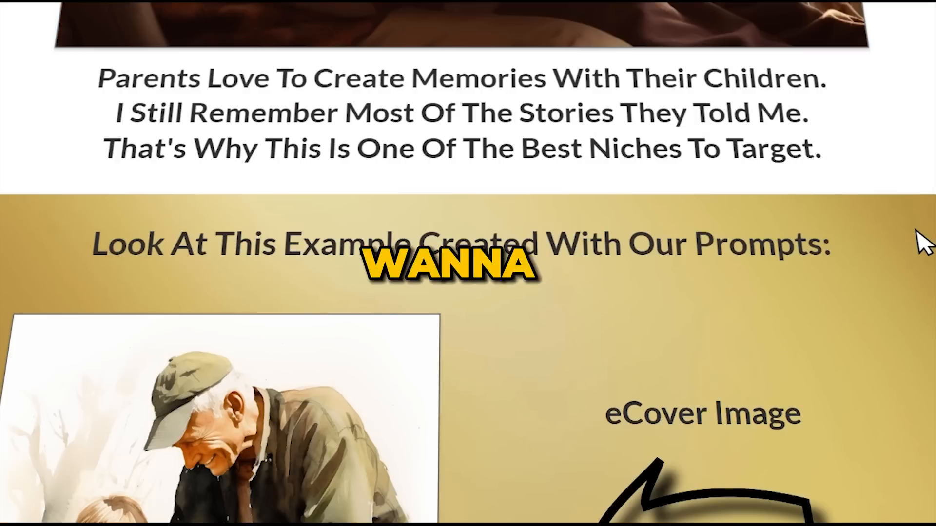
scroll(924, 242, "down", 5)
scroll(924, 242, "up", 5)
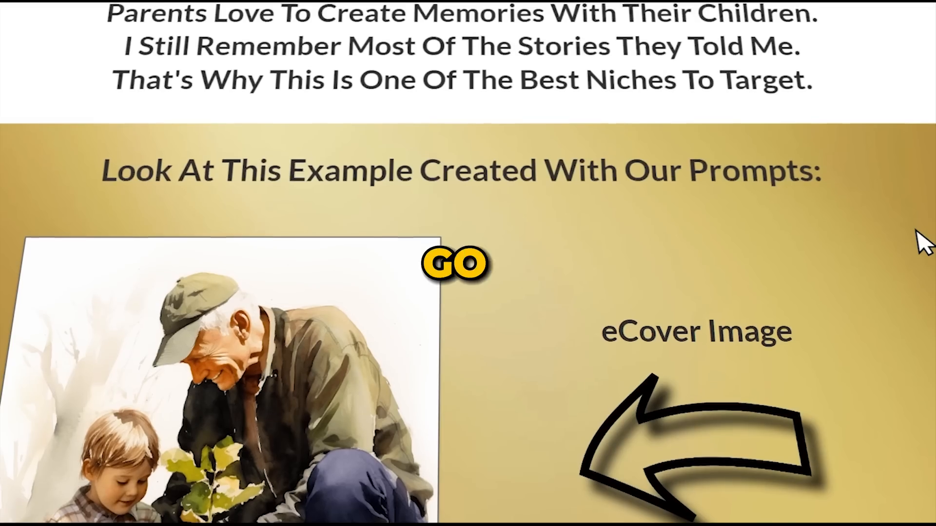
scroll(923, 242, "down", 2)
scroll(923, 242, "down", 12)
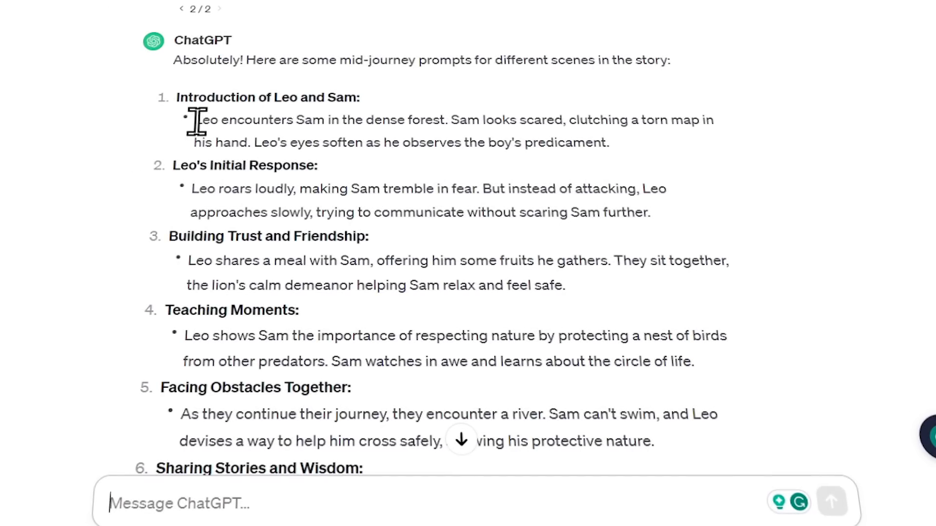
Step: Copy ChatGPT's description of Leo encountering Sam into the Leonardo.Ai image prompt, followed by "dense forest, 4k, hd, colorfull"
left_click_drag(196, 121, 607, 142)
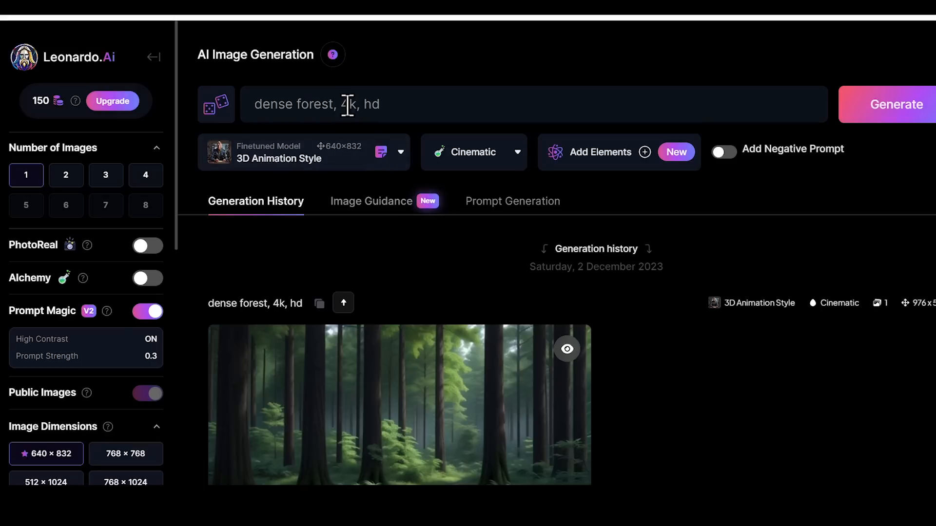
left_click(270, 111)
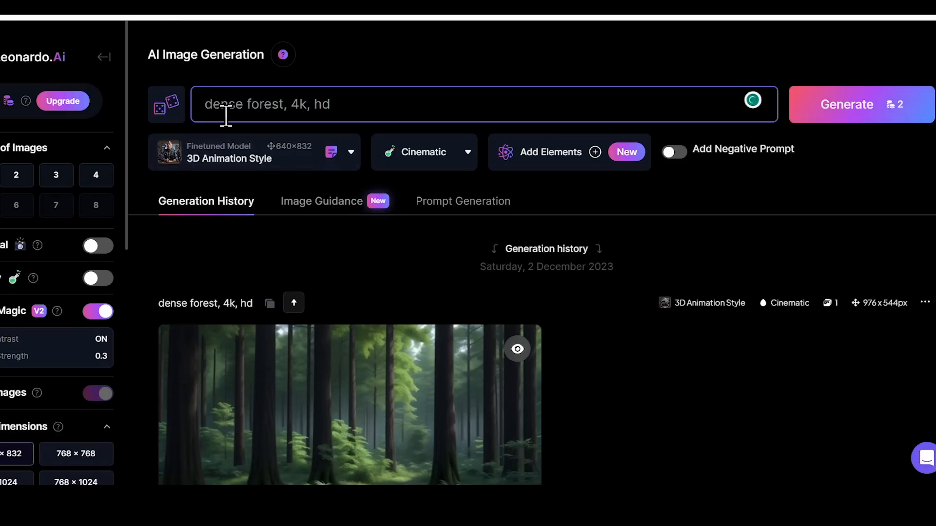
type("Leo encounters Sam in the dense forest. Sam looks scared, clutching a torn map in his hand. Leo's eyes soften as he observes the boy's predicament.")
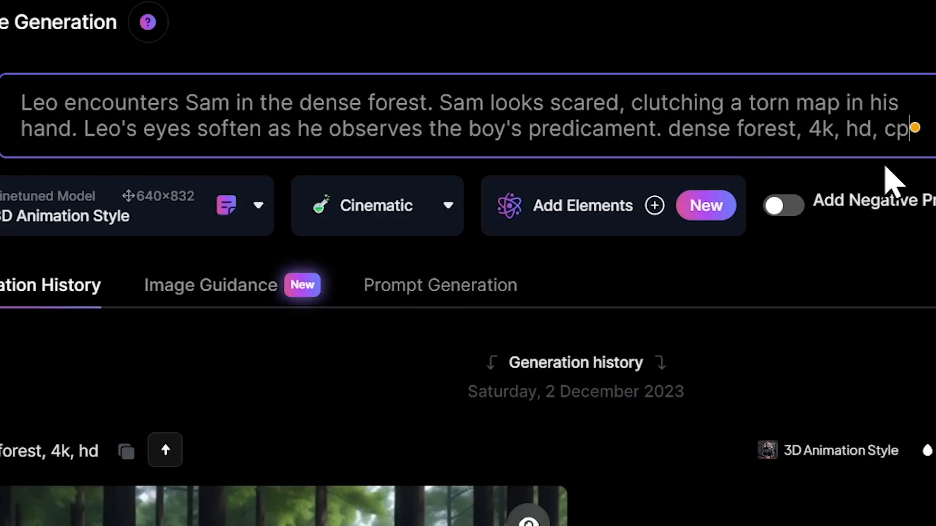
type("rfull")
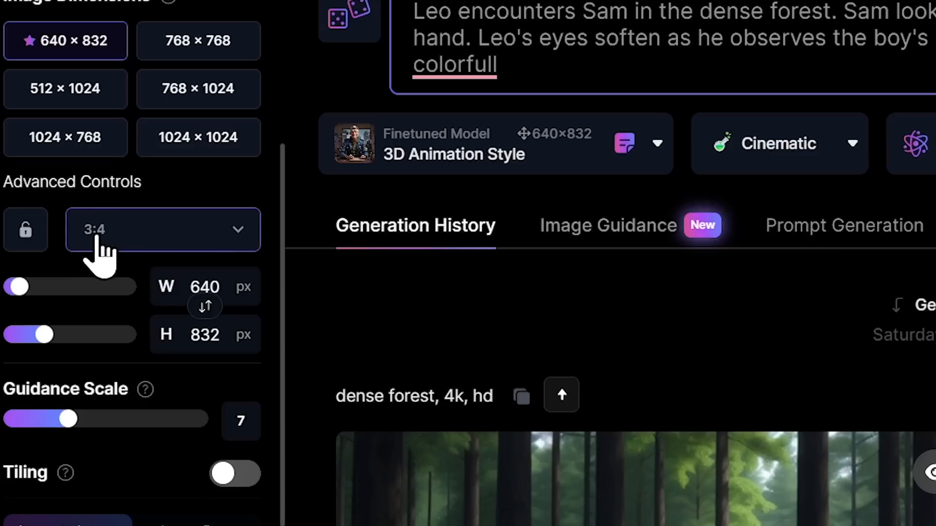
Step: Adjust the aspect ratio, set the number of images to 4 and generate the lion scene images
left_click(98, 241)
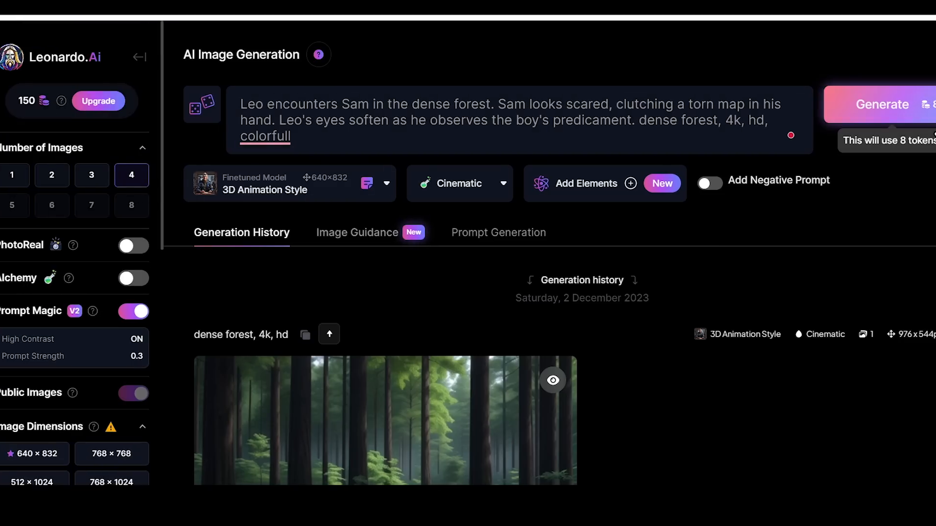
left_click(882, 105)
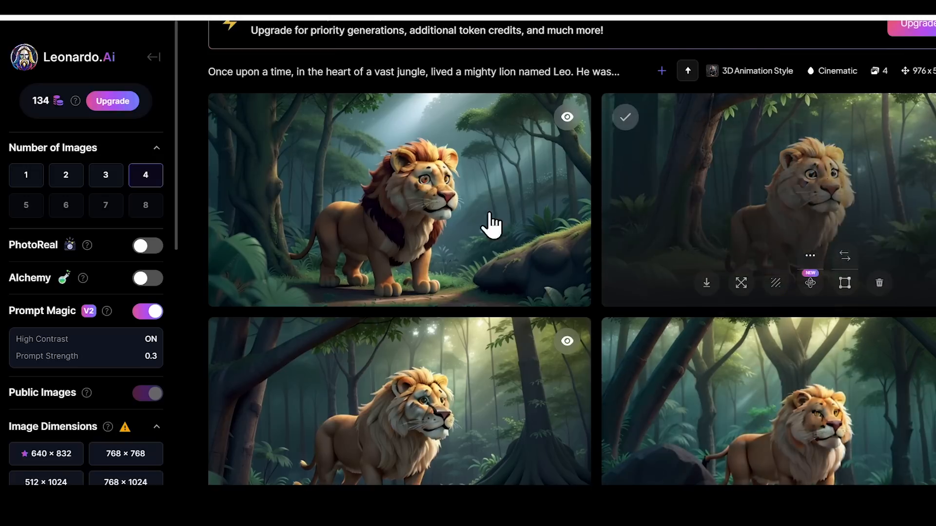
mouse_move(454, 182)
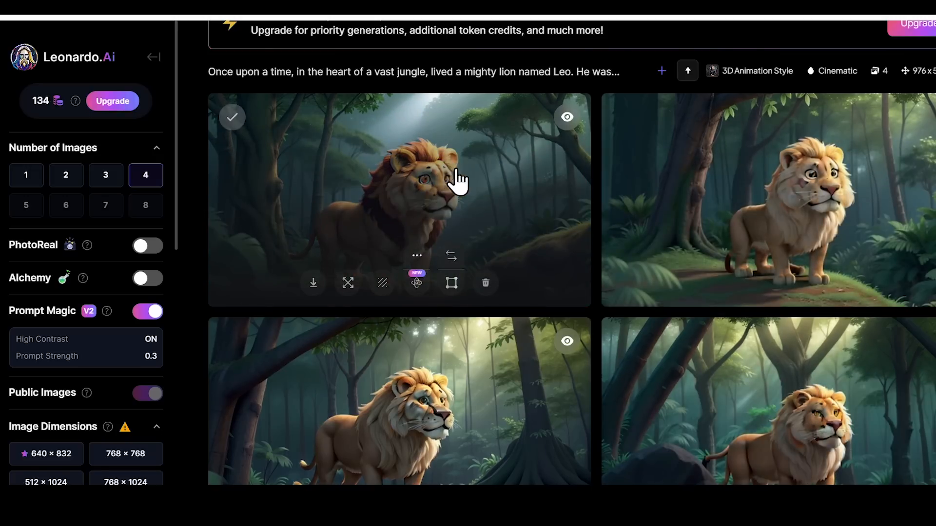
scroll(702, 251, "down", 3)
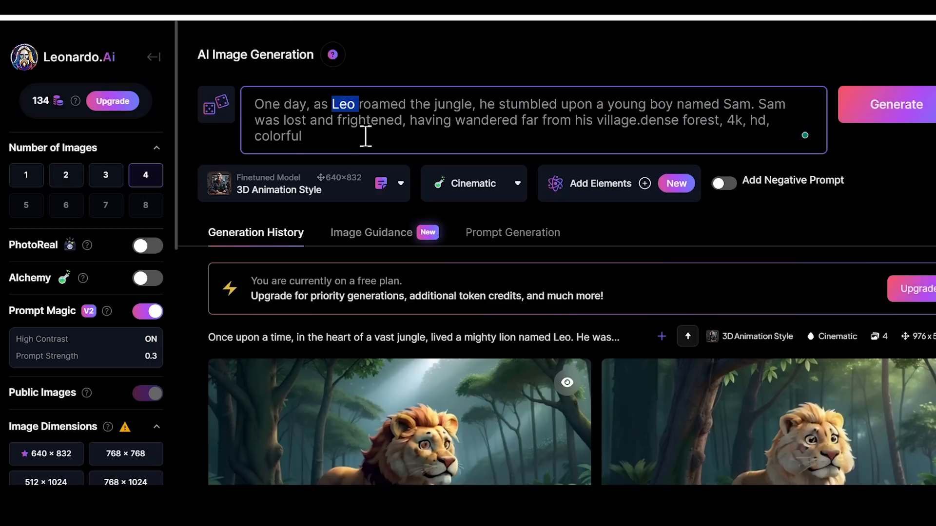
Step: Change "Leo" to "Leo a Loin" in the prompt about meeting the boy Sam, and generate four images
type("Leo a Lo")
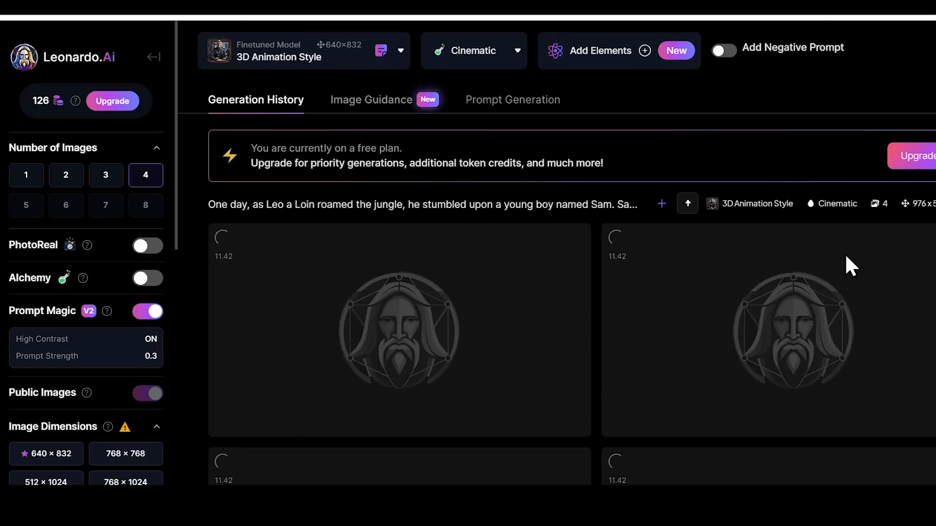
mouse_move(847, 265)
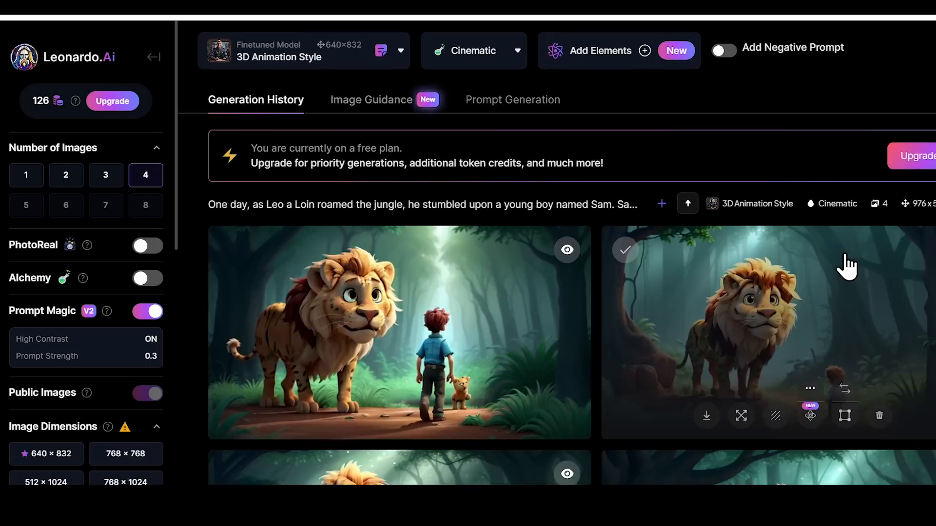
scroll(846, 266, "down", 3)
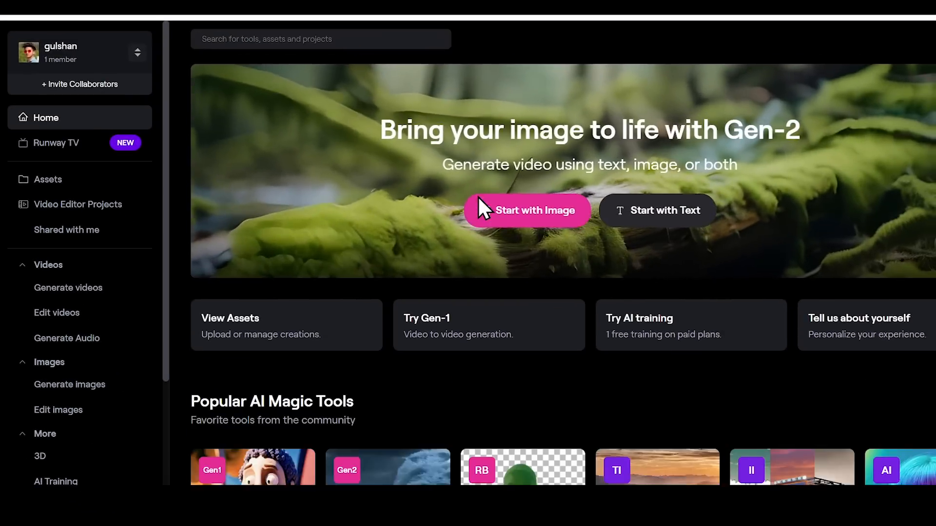
Step: Switch to Runway, look over its home page and open the Gen-2 Text/Image to Video tool
scroll(477, 205, "down", 3)
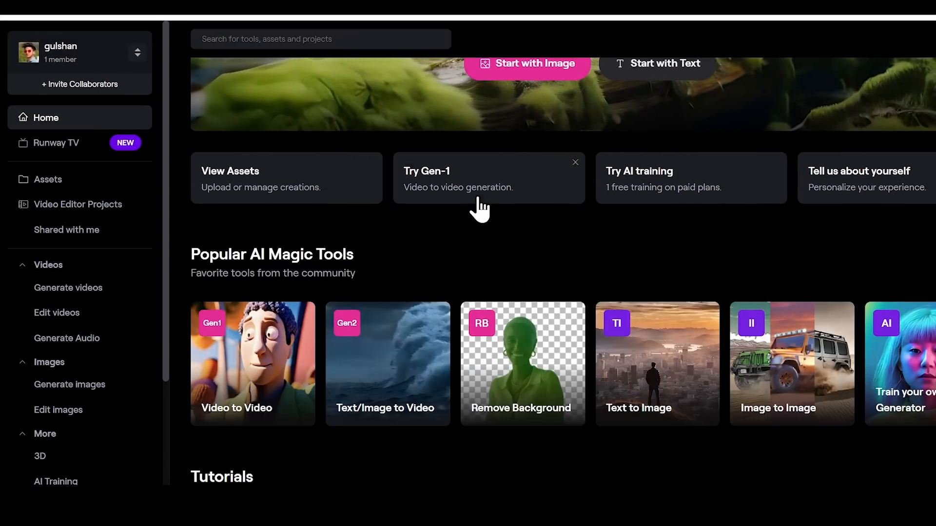
scroll(479, 209, "down", 1)
scroll(495, 180, "up", 4)
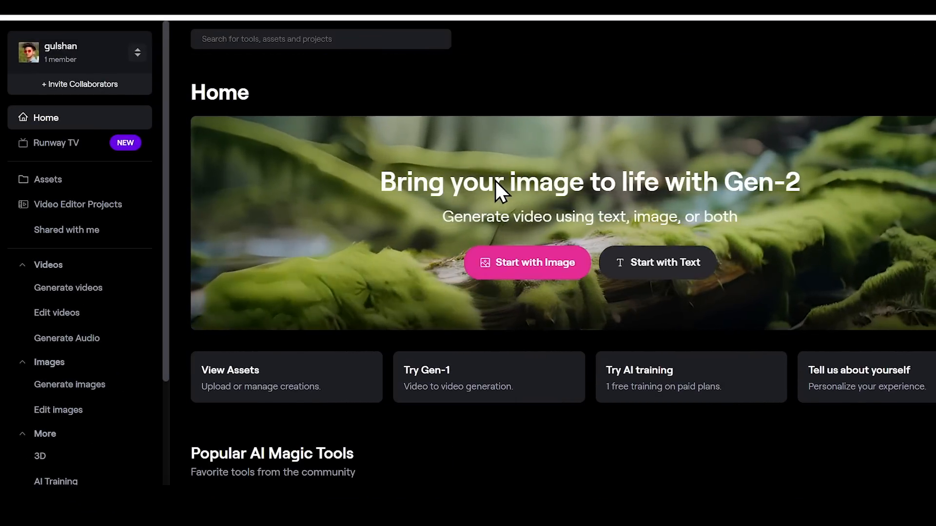
scroll(496, 193, "down", 2)
scroll(497, 193, "up", 2)
scroll(552, 303, "down", 3)
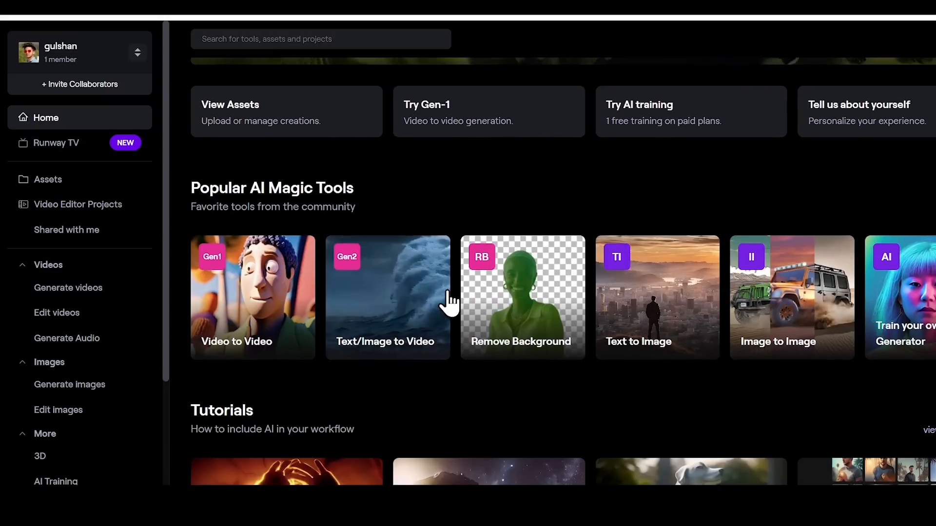
left_click(370, 282)
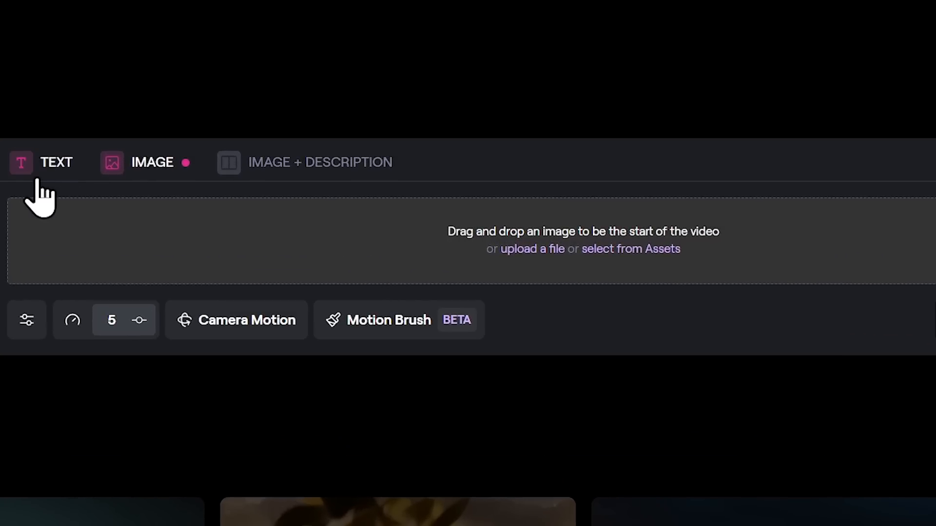
Step: Review the video input modes, choose text, and paste the story opening "Once upon a time, in the heart of a vast jungle" as the prompt
left_click(70, 170)
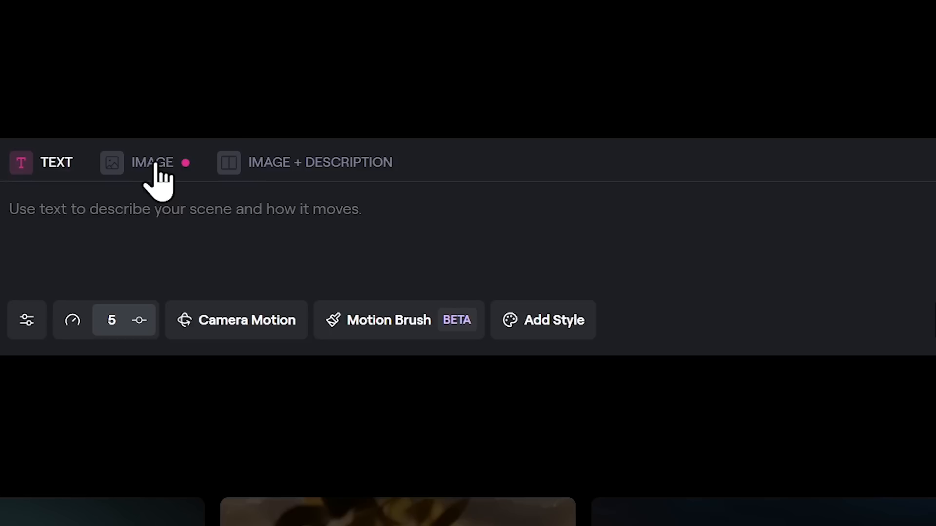
left_click(306, 168)
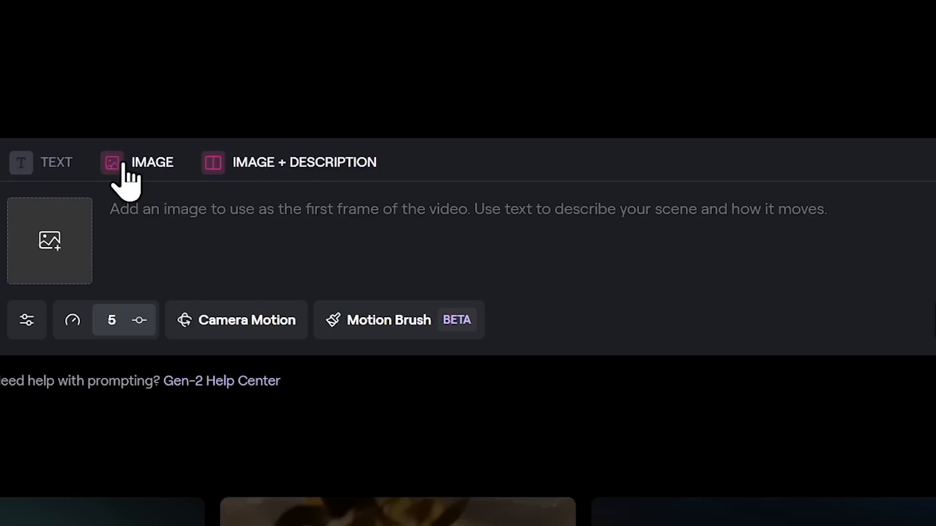
left_click(71, 171)
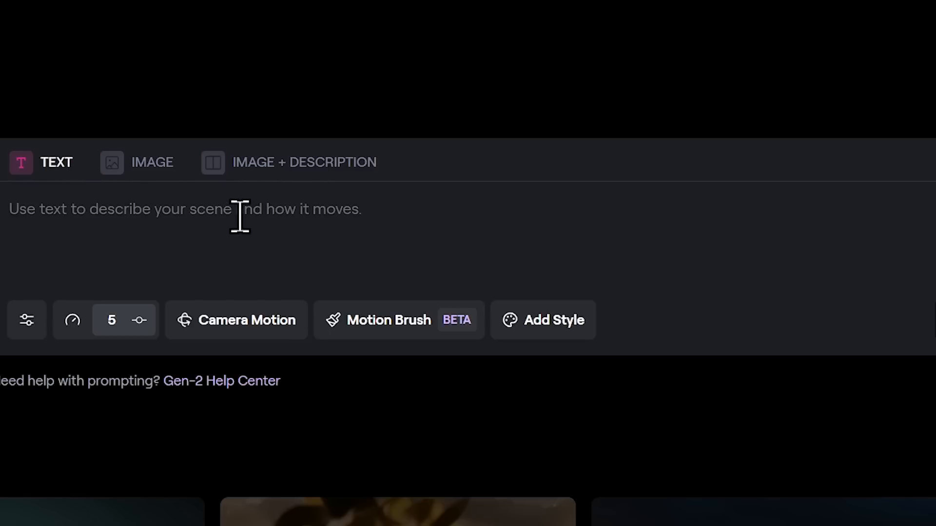
left_click_drag(211, 56, 668, 84)
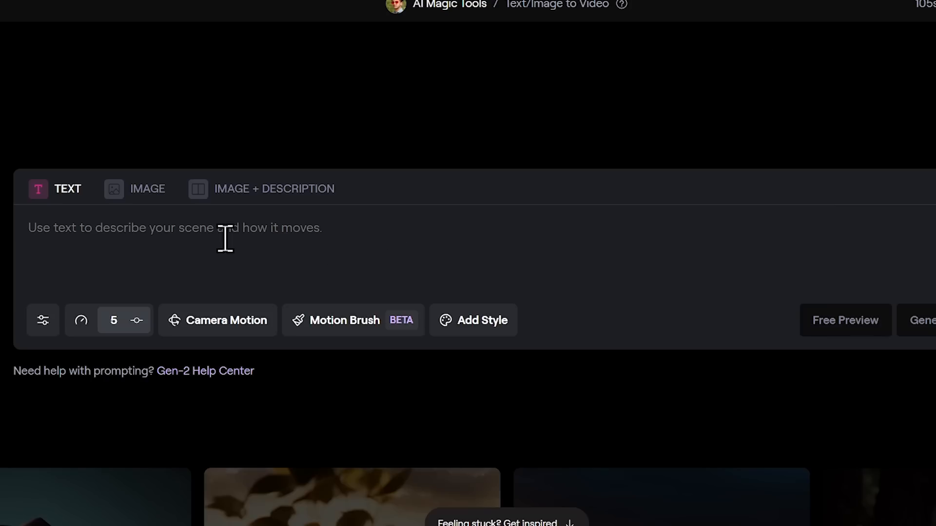
key("ctrl+v")
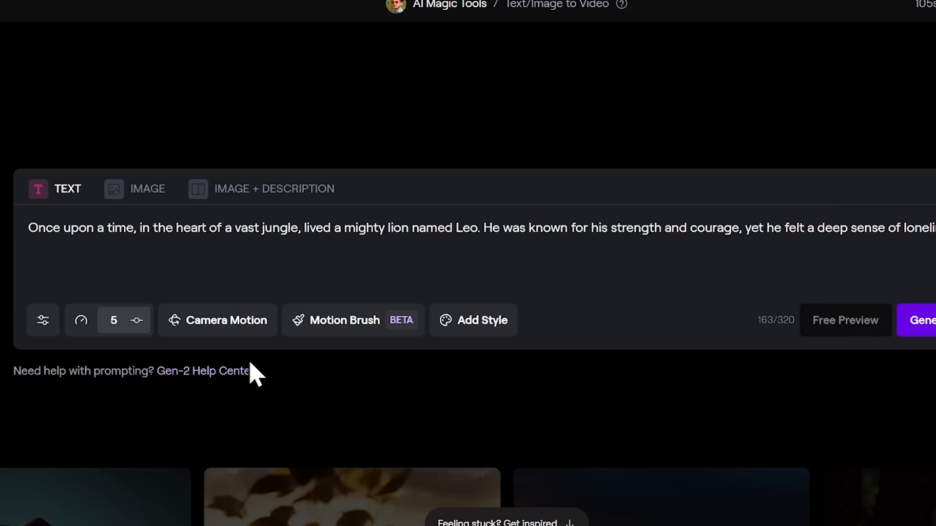
Step: Set the camera motion to horizontal -6.1 and pan -0.8, and save it
left_click(217, 336)
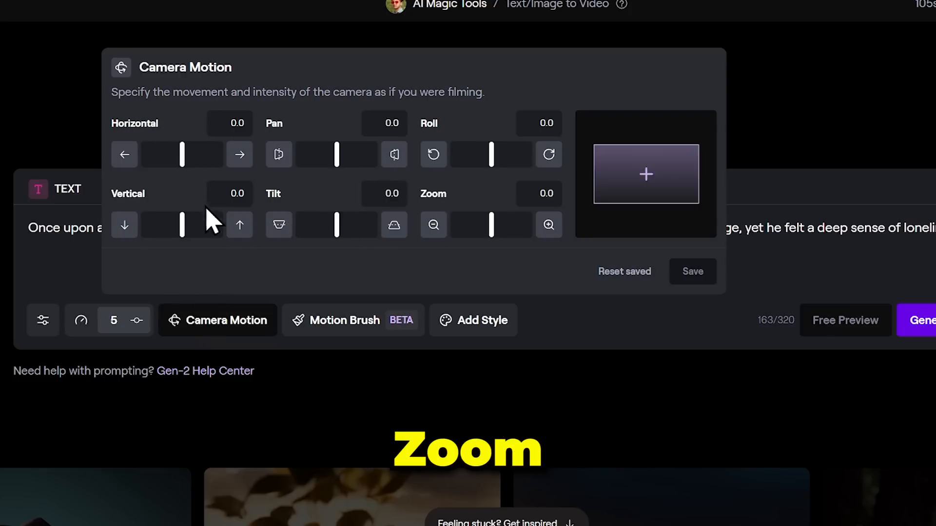
mouse_move(324, 161)
left_mouse_down()
mouse_move(346, 166)
mouse_move(330, 164)
left_mouse_up()
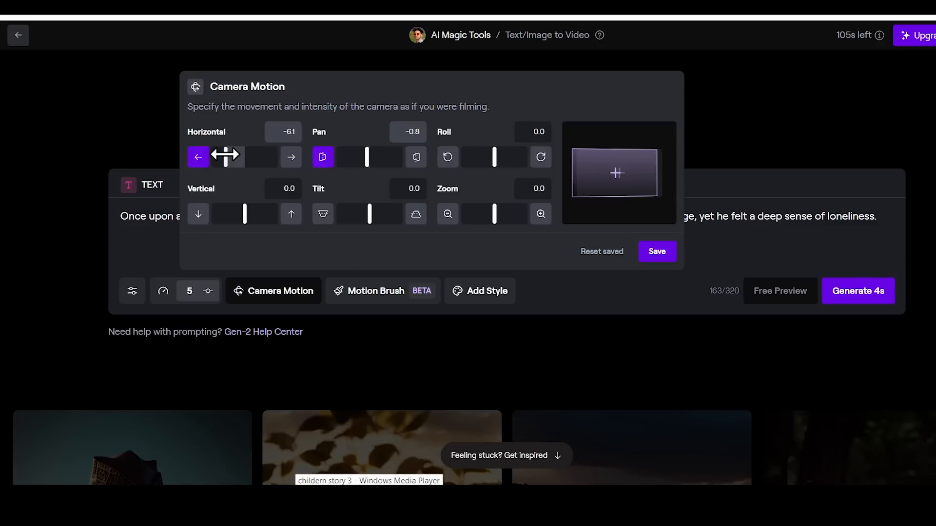
left_click(658, 251)
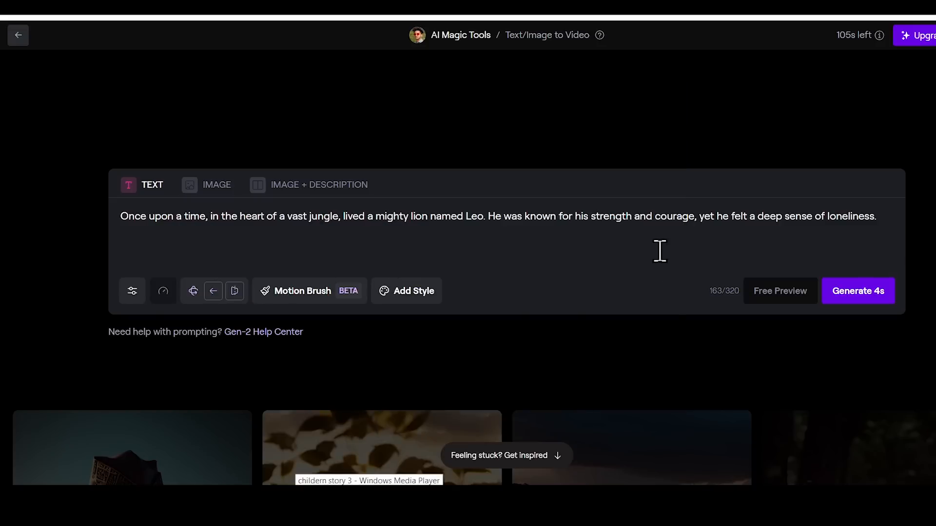
Step: Apply the 3D Cartoon style and generate the 4-second video of the lion in the jungle
left_click(402, 302)
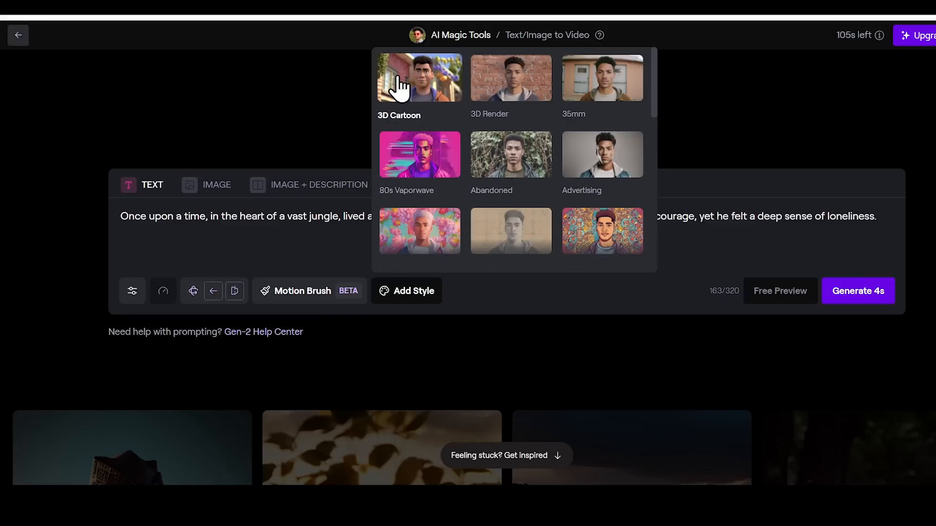
left_click(879, 293)
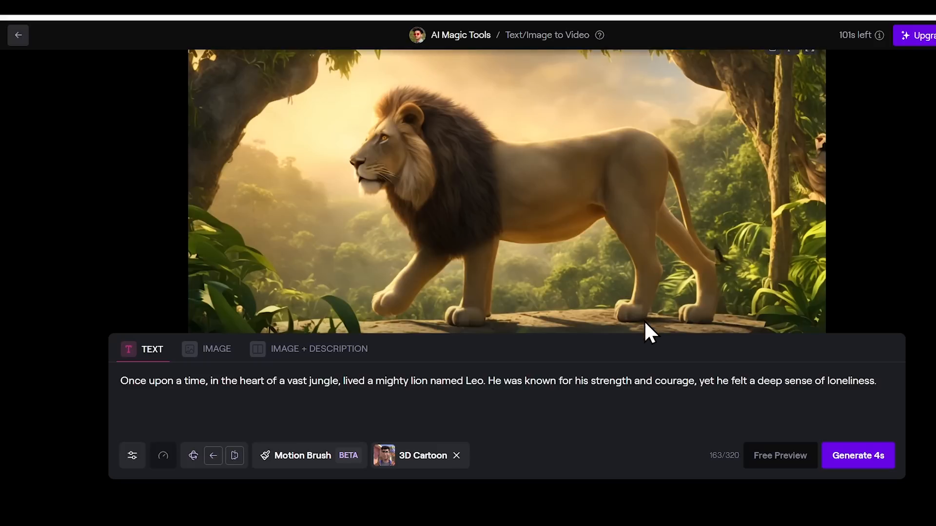
Step: Play the generated lion video to check the result
scroll(645, 325, "up", 2)
scroll(527, 232, "down", 4)
scroll(527, 232, "up", 2)
scroll(529, 245, "down", 2)
left_click(198, 282)
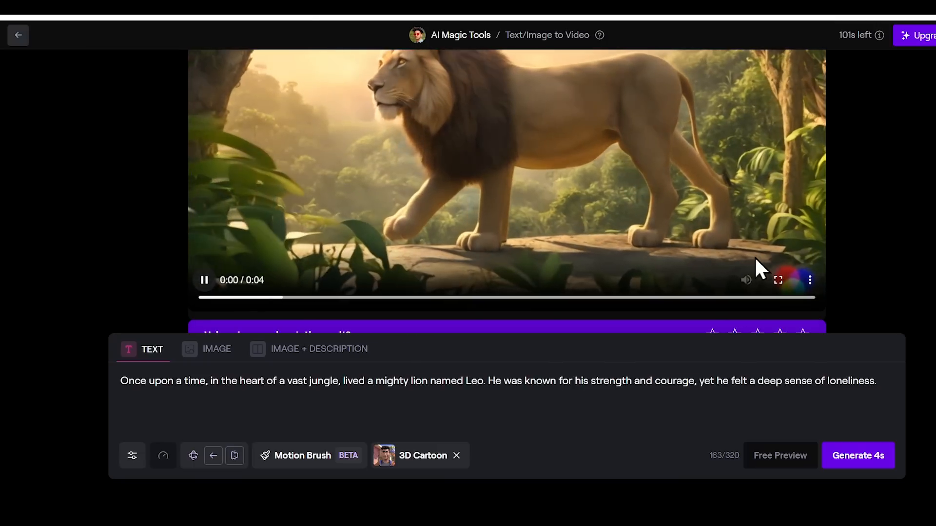
Step: Switch to image-only input, generate a 4-second video from 3D_Animation_Style_Once_upon_a_time_in_the_heart_of_a_vast_jun_3.jpg and play it
scroll(779, 215, "up", 2)
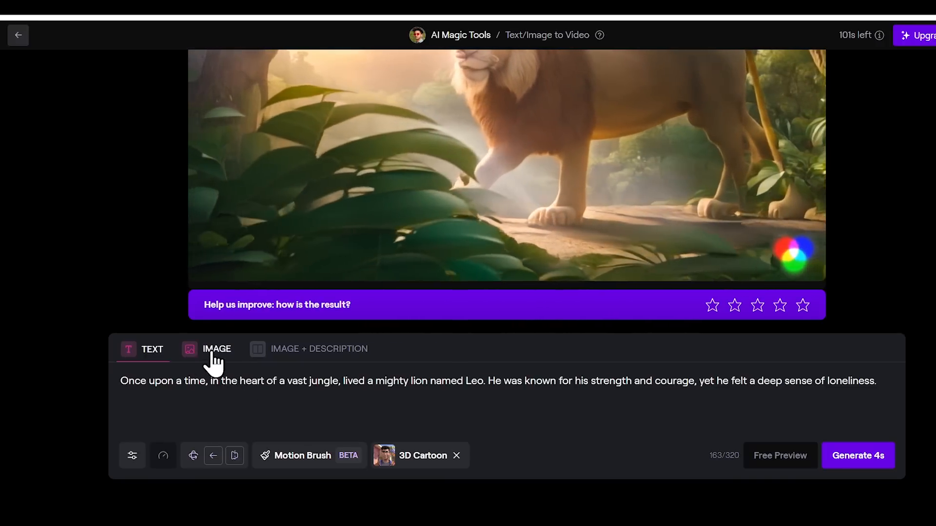
left_click(200, 361)
left_click(476, 428)
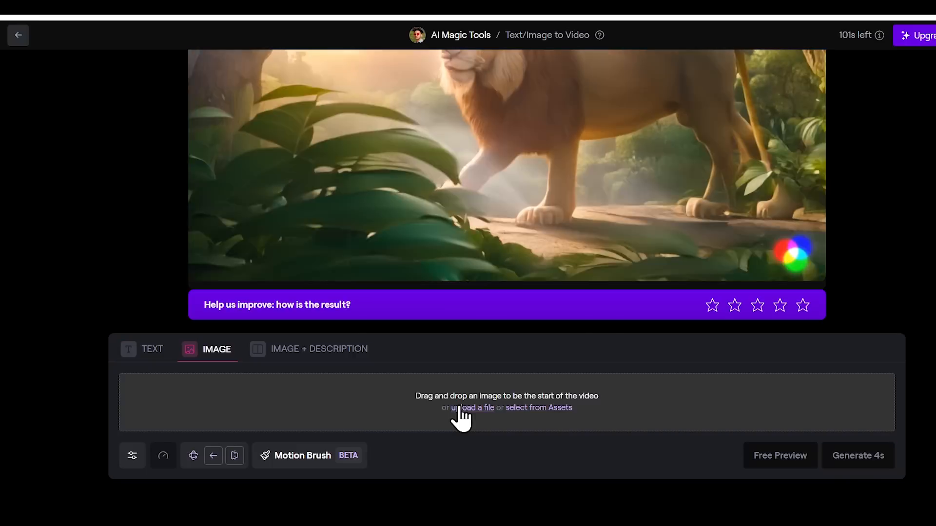
double_click(330, 130)
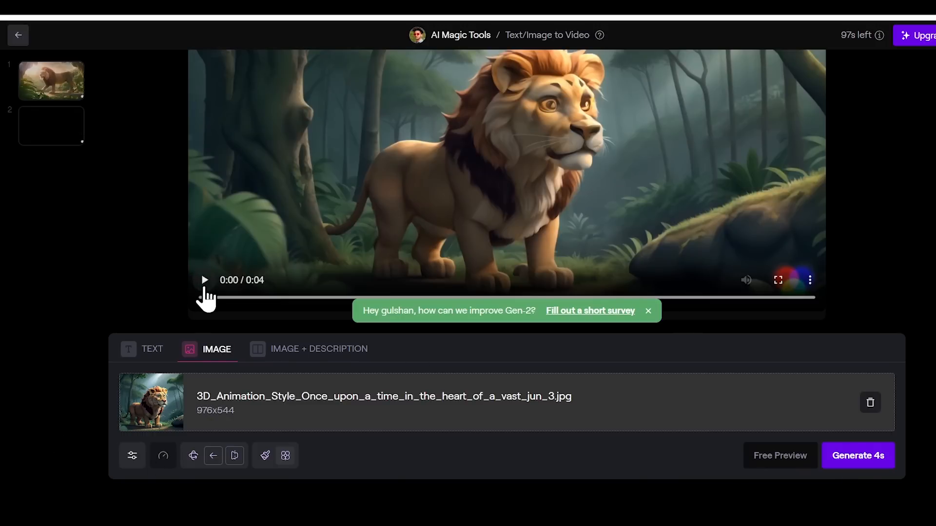
left_click(204, 282)
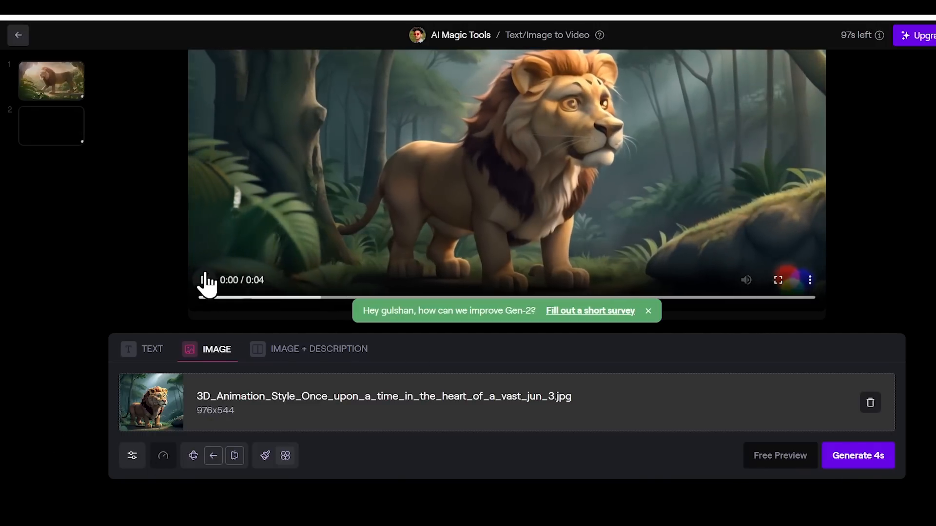
left_click(205, 281)
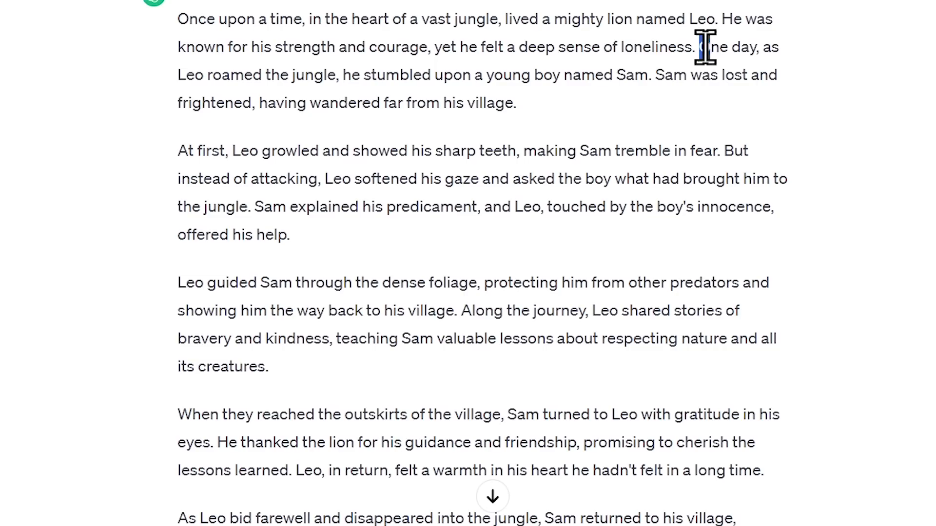
Step: Use the "One day, as Leo who is a loin, roamed the jungle" passage as text prompt, generate the 4-second 3D Cartoon video and play it
left_click_drag(701, 47, 695, 100)
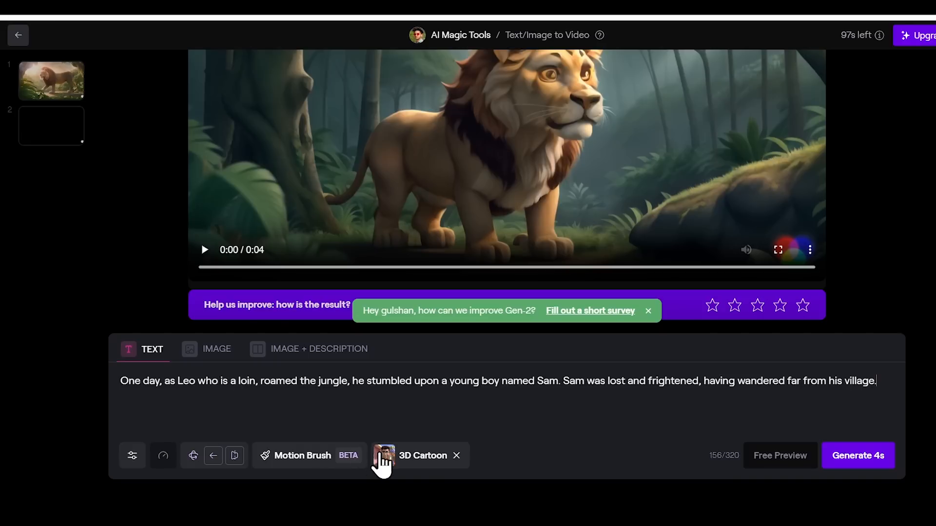
left_click(846, 469)
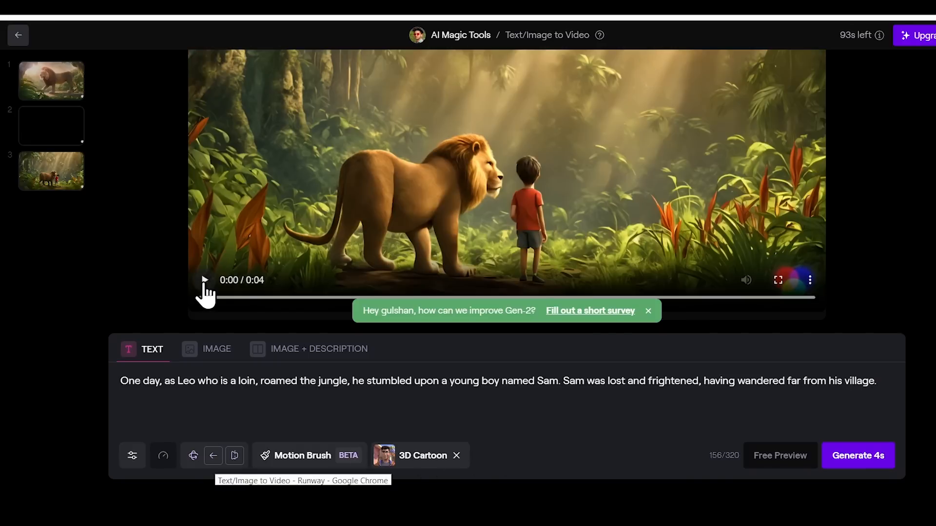
left_click(204, 285)
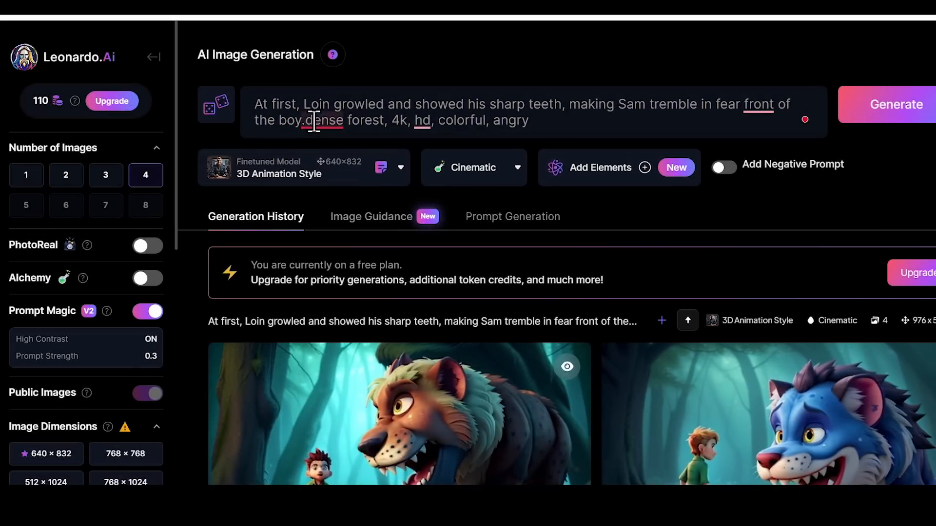
Step: Generate a 4-second video from the lion-and-boy image combined with the "One day, as Leo" description, and play it
left_click_drag(305, 120, 220, 108)
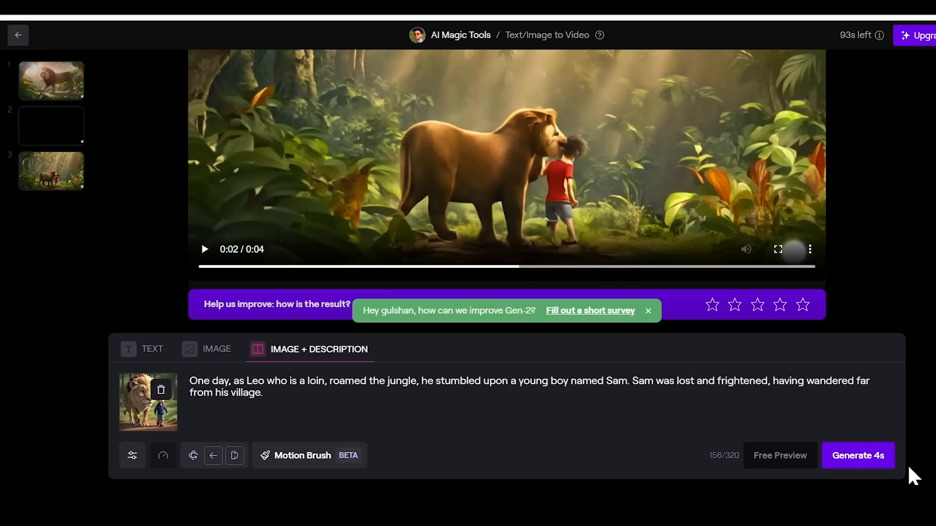
left_click(871, 457)
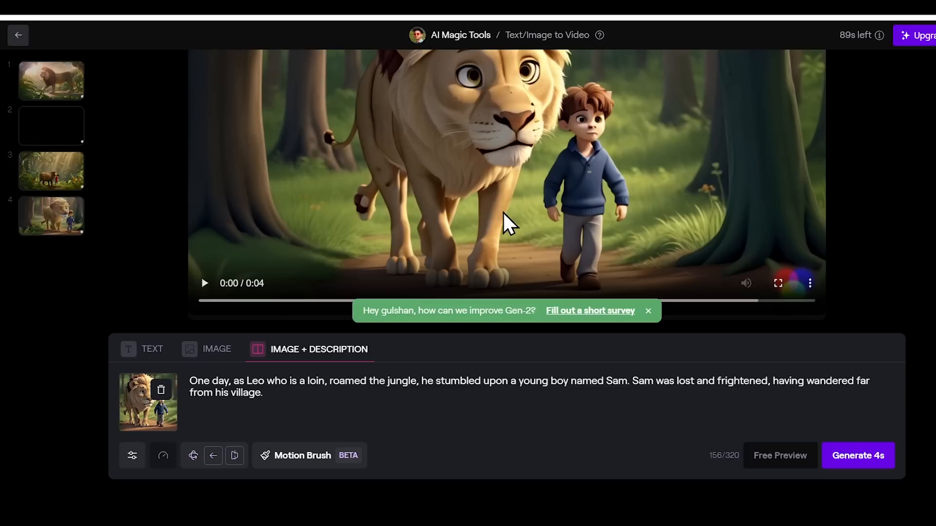
left_click(205, 284)
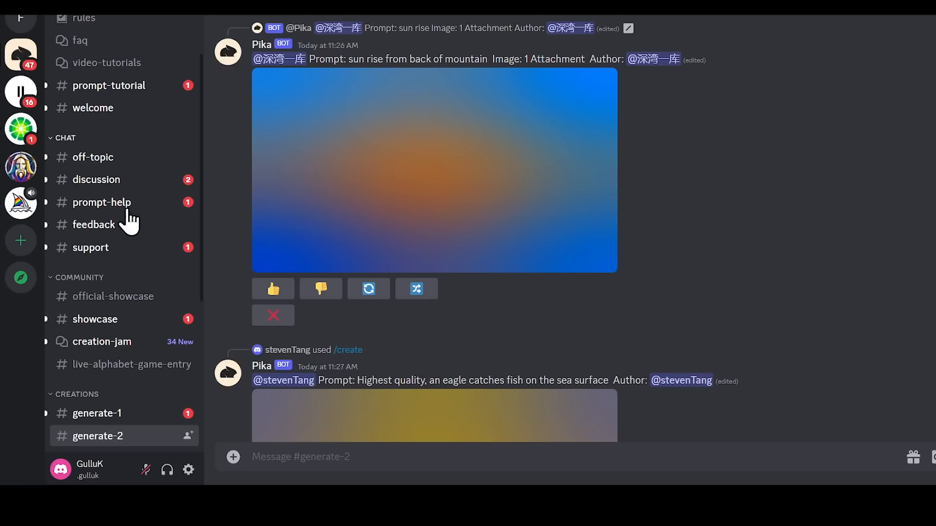
Step: In Pika's generate-2 channel on Discord, run /animate on 3D_Animation_Style_Once_upon_a_time_in_the_heart_of_a_vast_jun_3.jpg with the prompt "walking, animation"
scroll(131, 237, "down", 5)
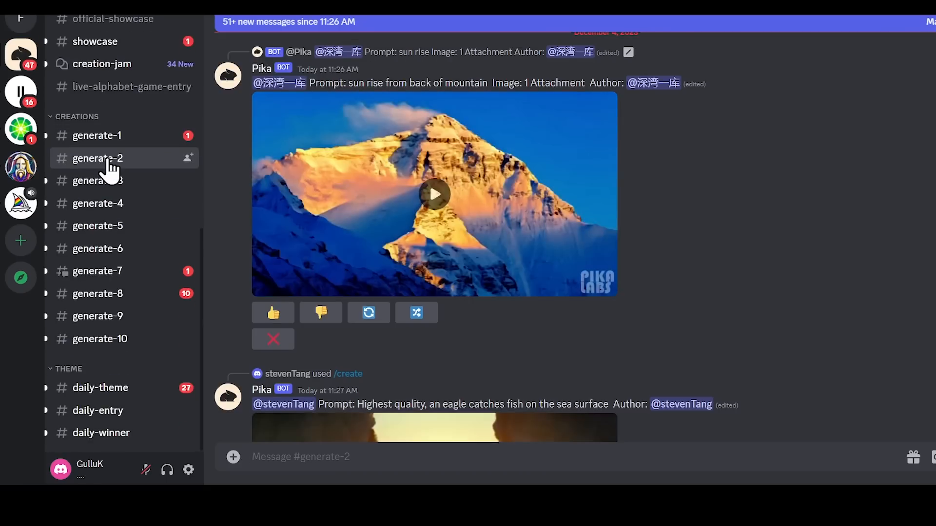
type("/animate image")
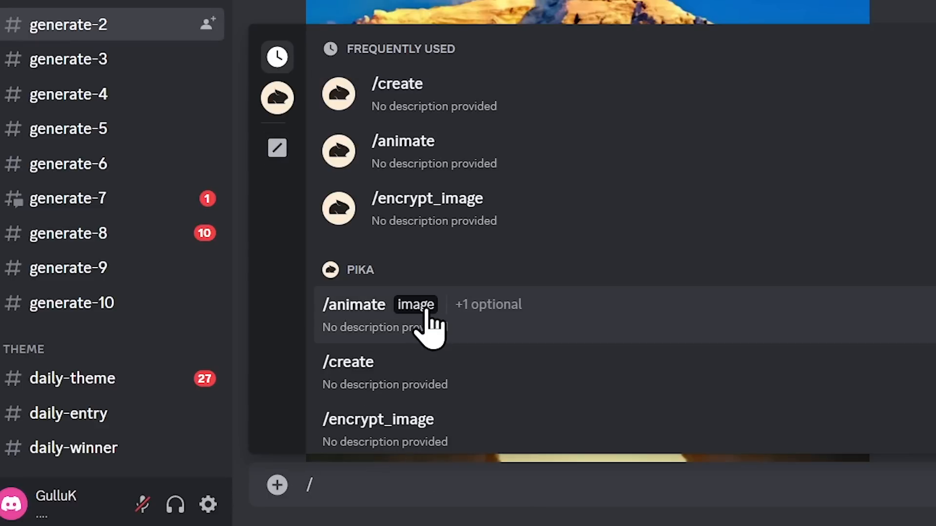
left_click(428, 323)
left_click(428, 324)
left_click(466, 17)
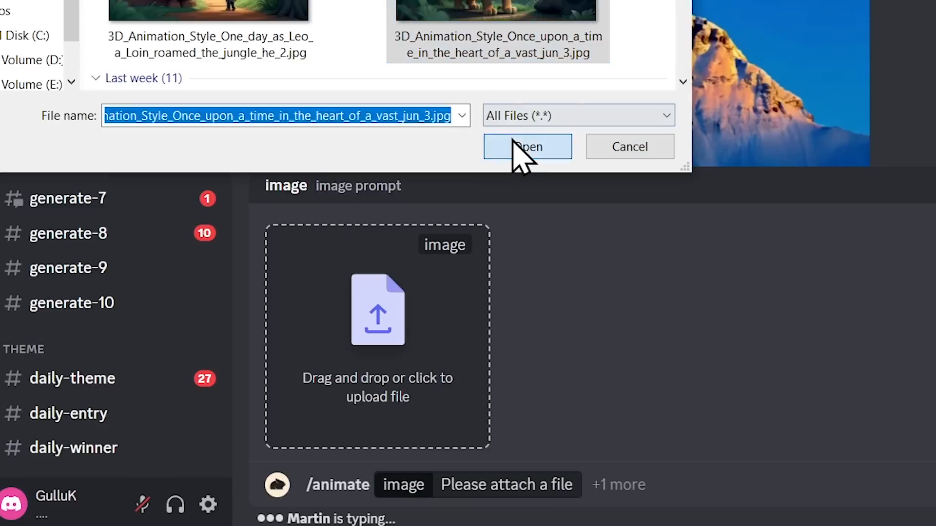
left_click(519, 155)
type("walking, animation")
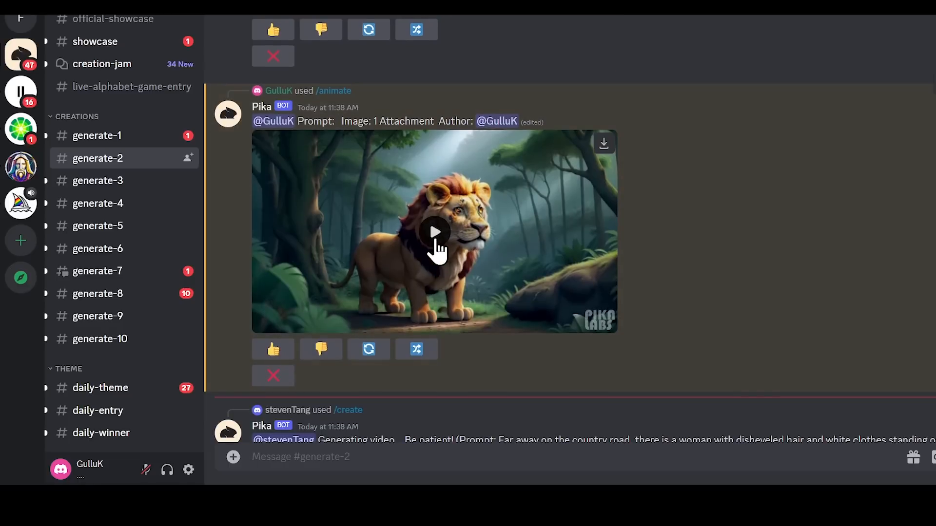
Step: Play the Pika animation of the standing lion and download the video
left_click(435, 233)
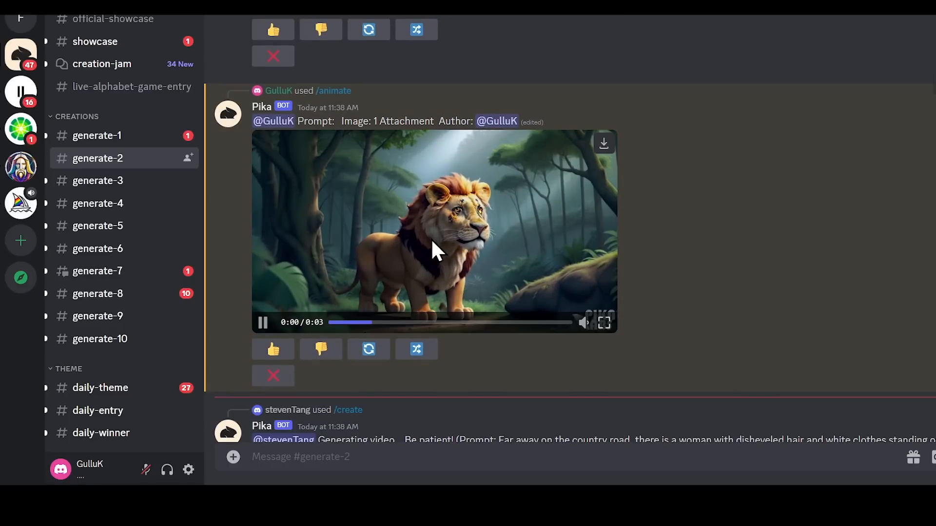
left_click(603, 143)
left_click(889, 471)
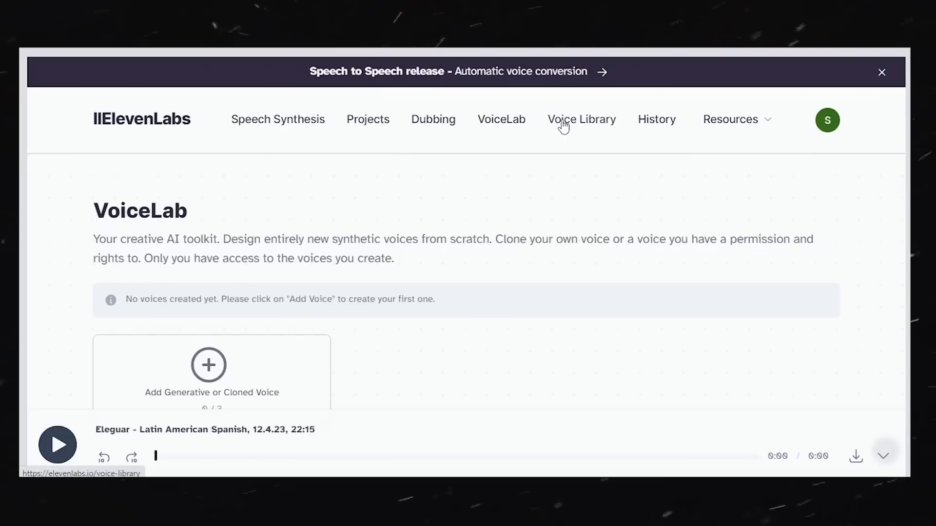
Step: Browse the ElevenLabs Voice Library and add the voice "Eleguar - Latin American Spanish" to VoiceLab
left_click(564, 123)
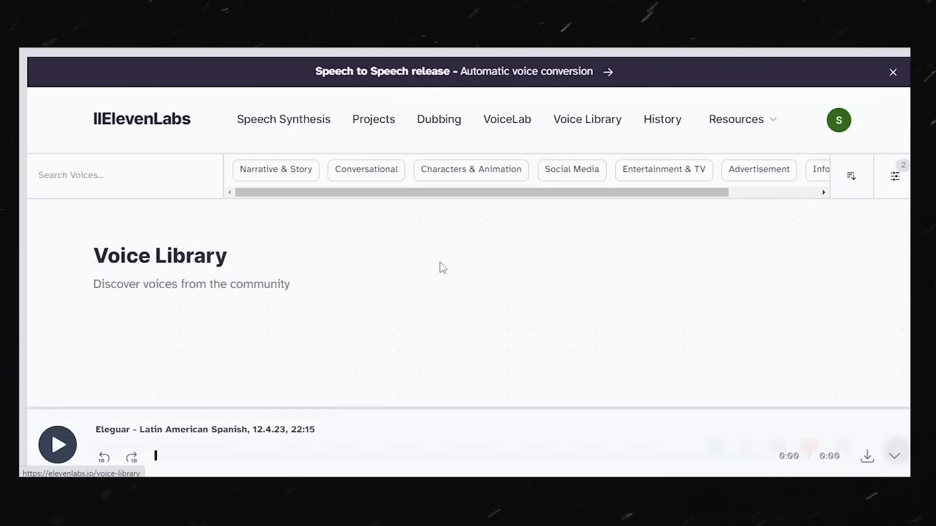
scroll(442, 268, "down", 10)
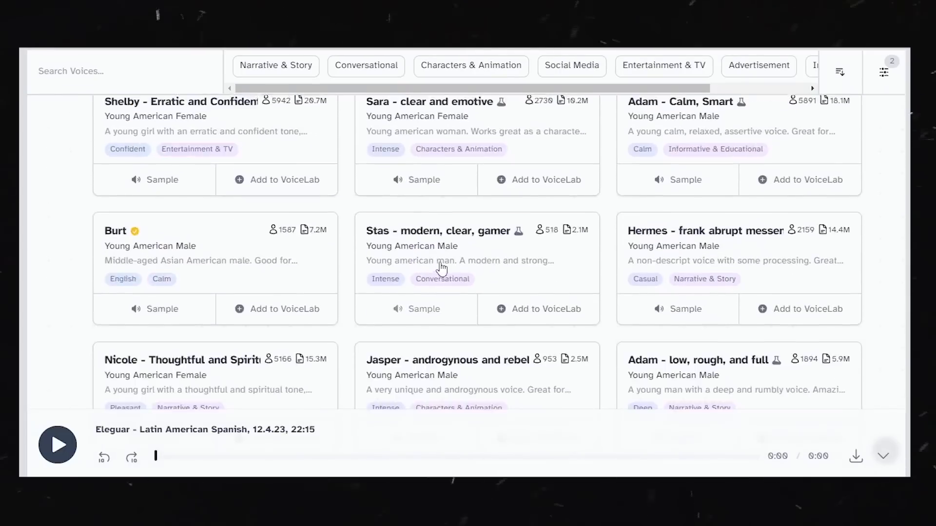
scroll(440, 262, "up", 10)
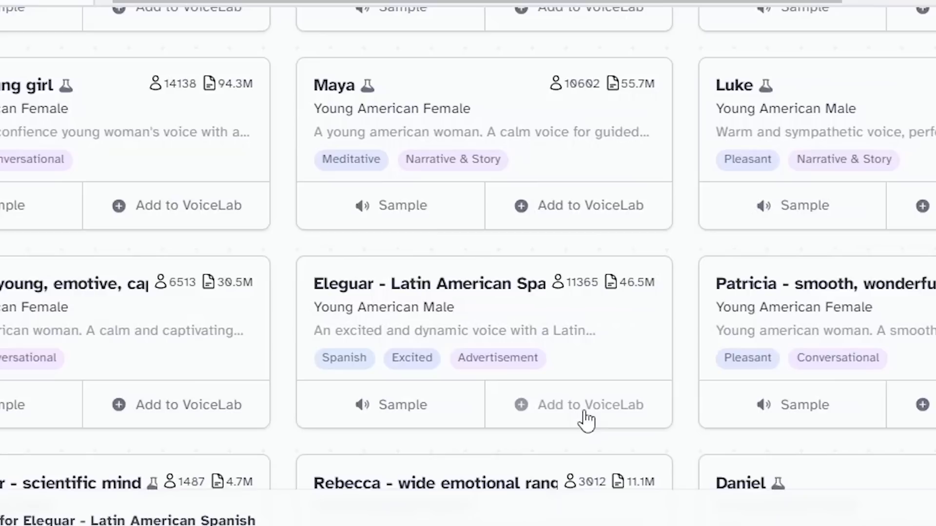
left_click(544, 361)
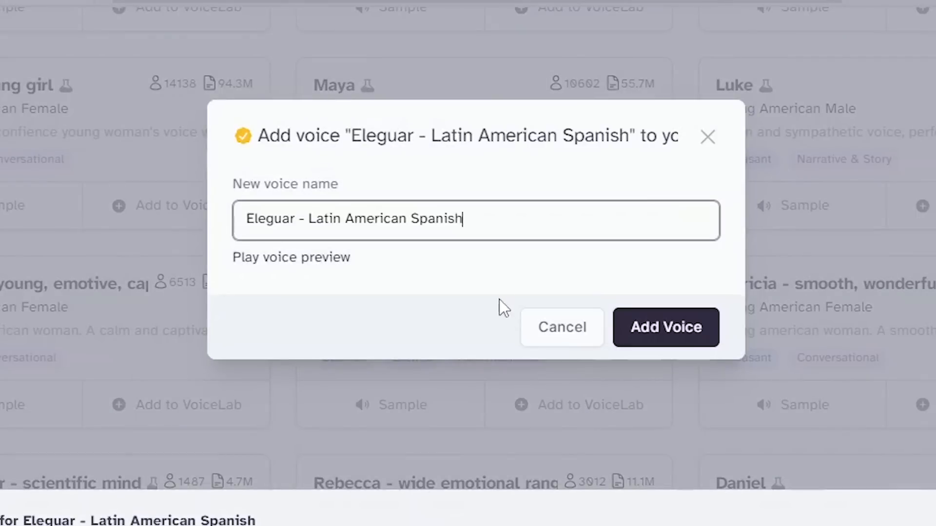
left_click(651, 328)
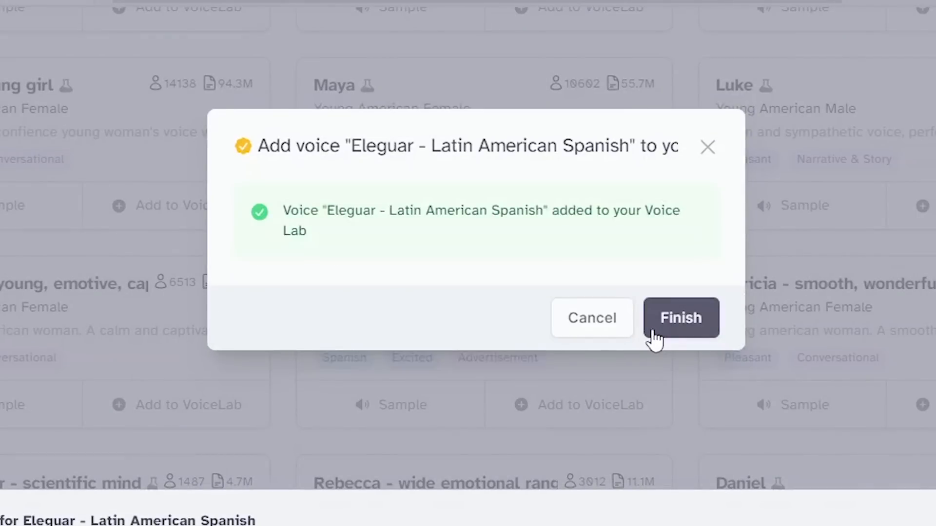
left_click(653, 333)
Step: Use the Eleguar voice from VoiceLab for text to speech and paste the story's first two paragraphs as the text
left_click(493, 117)
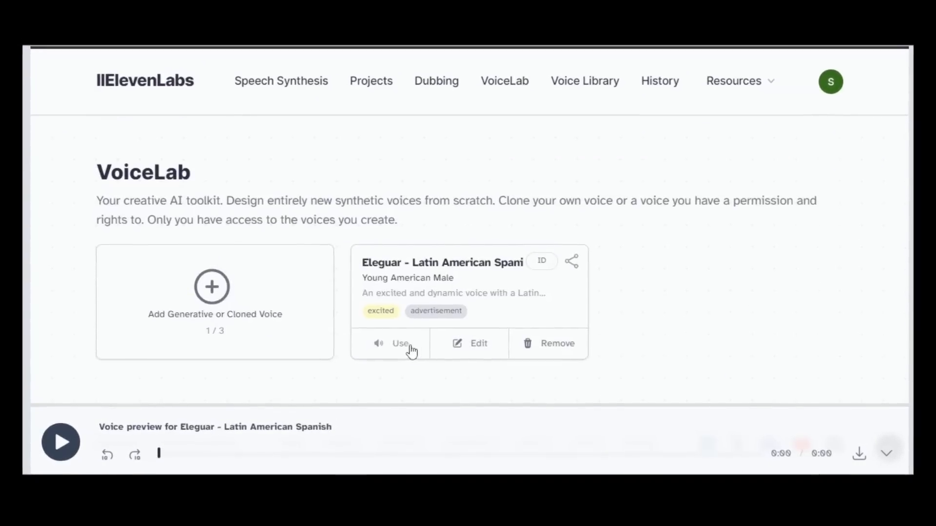
left_click(398, 343)
scroll(403, 298, "down", 2)
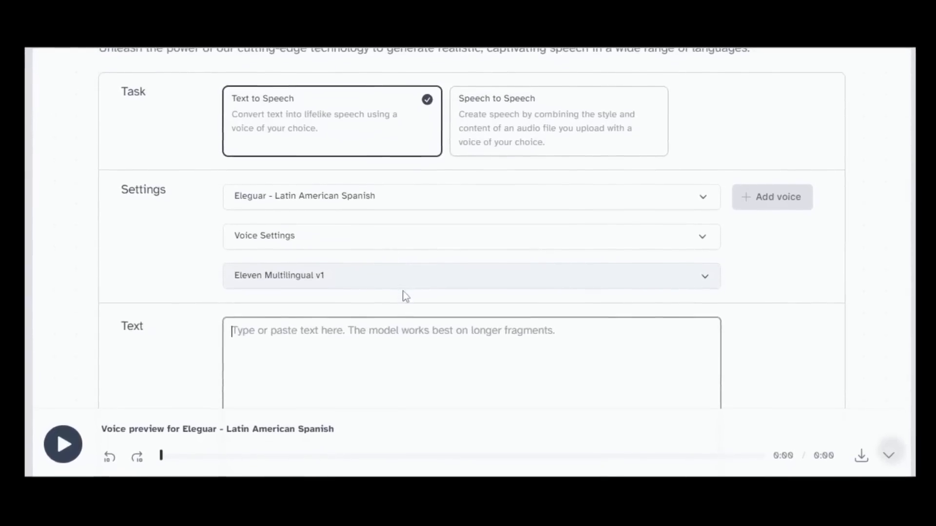
left_click(401, 296)
key("ctrl+v")
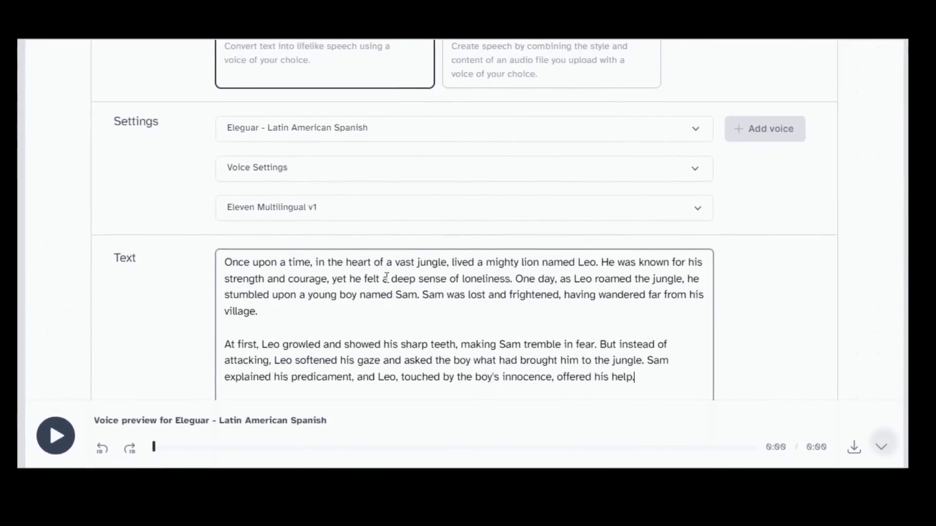
Step: Generate the story narration with the Eleguar voice and download the audio
scroll(386, 278, "down", 4)
left_click(384, 370)
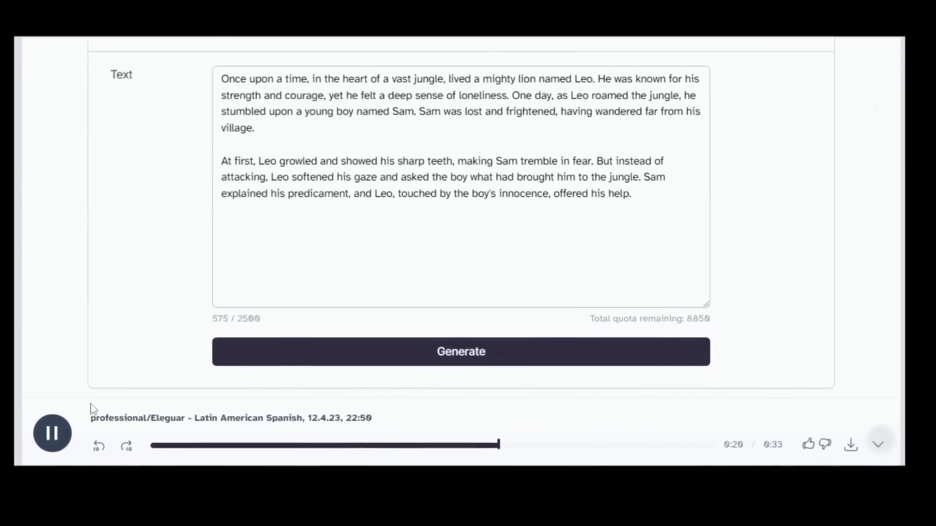
left_click(847, 444)
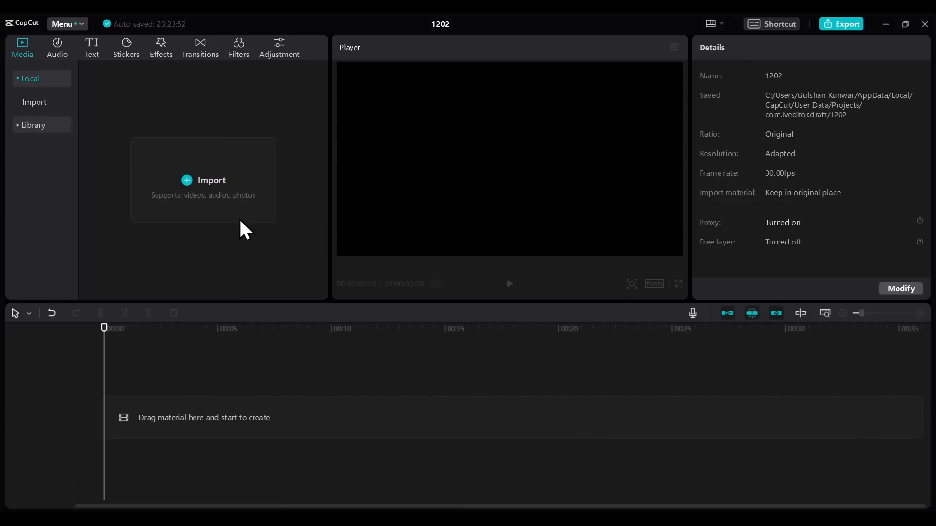
Step: Import all media files from the "childern story" folder into the CapCut project 1202
left_click(200, 181)
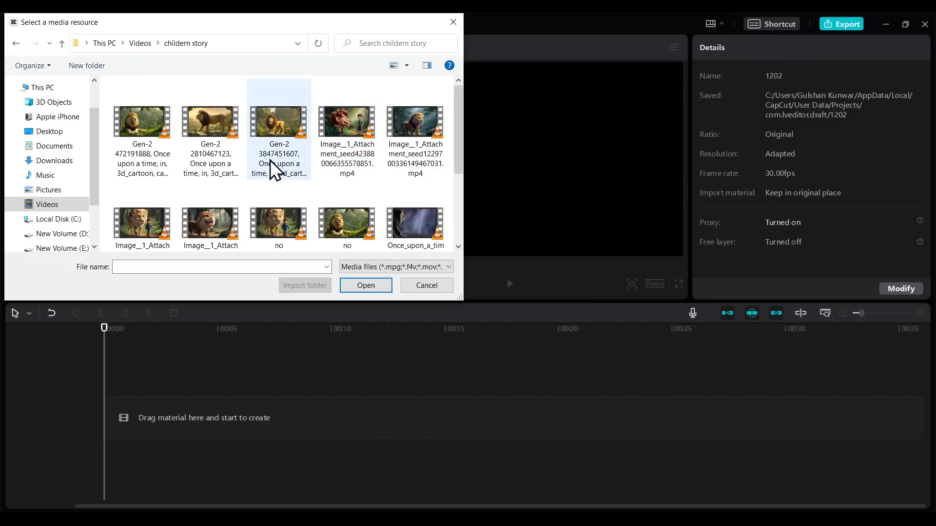
key("ctrl+a")
left_click(383, 285)
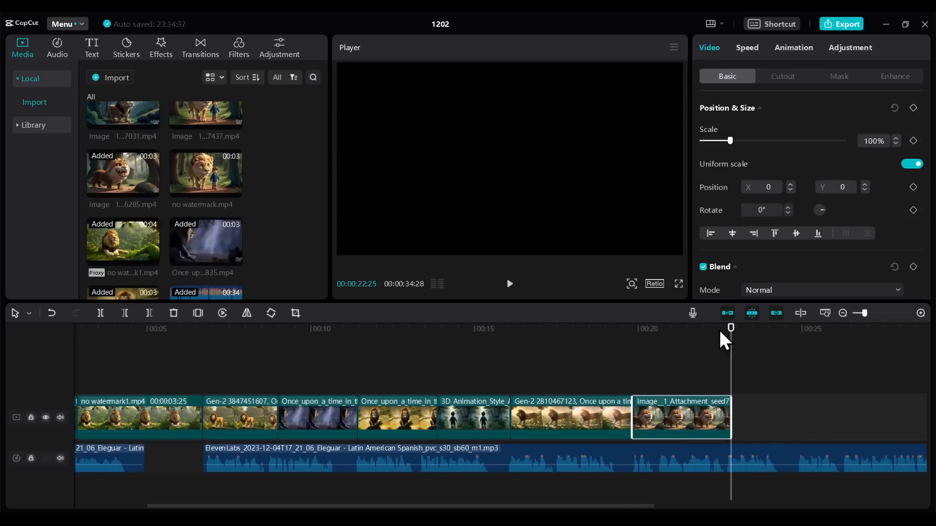
Step: Add further story clips to the end of the video track, including the 8851.mp4 clip of the red-maned lion facing the boy
left_click(235, 273)
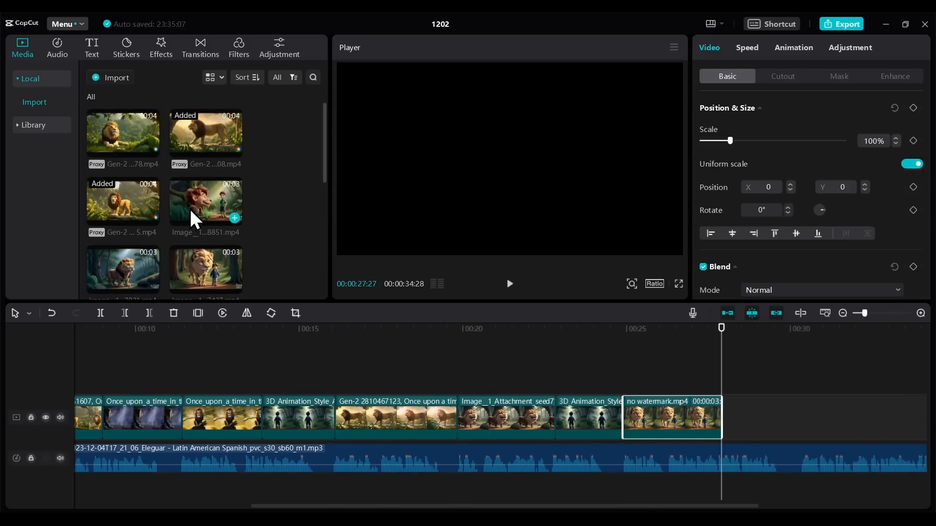
left_click_drag(192, 215, 775, 412)
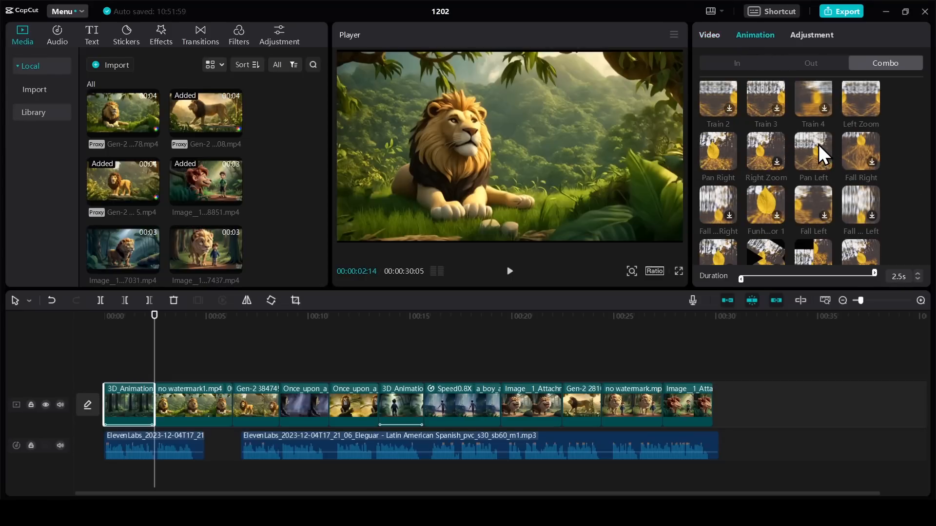
Step: Apply the Pan Left combo animation to the first forest clip and preview the start of the timeline
left_click(824, 155)
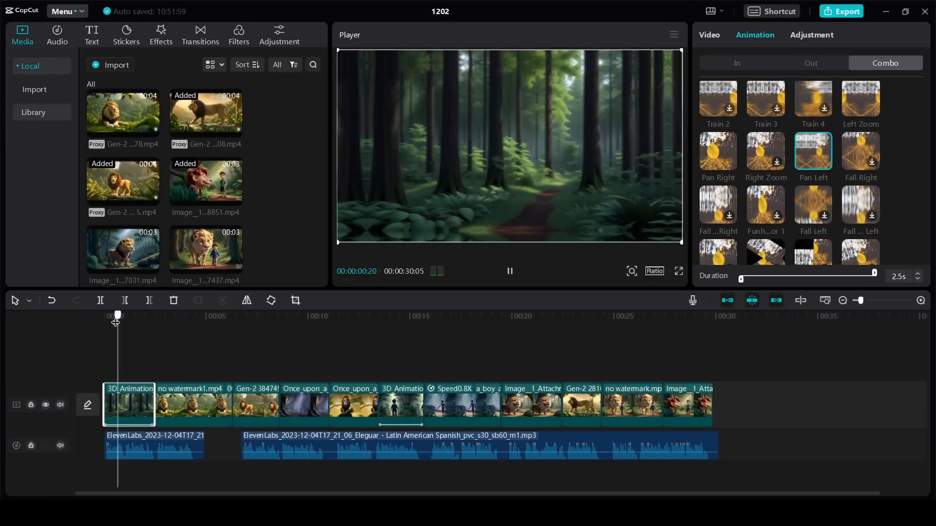
left_click_drag(116, 321, 247, 322)
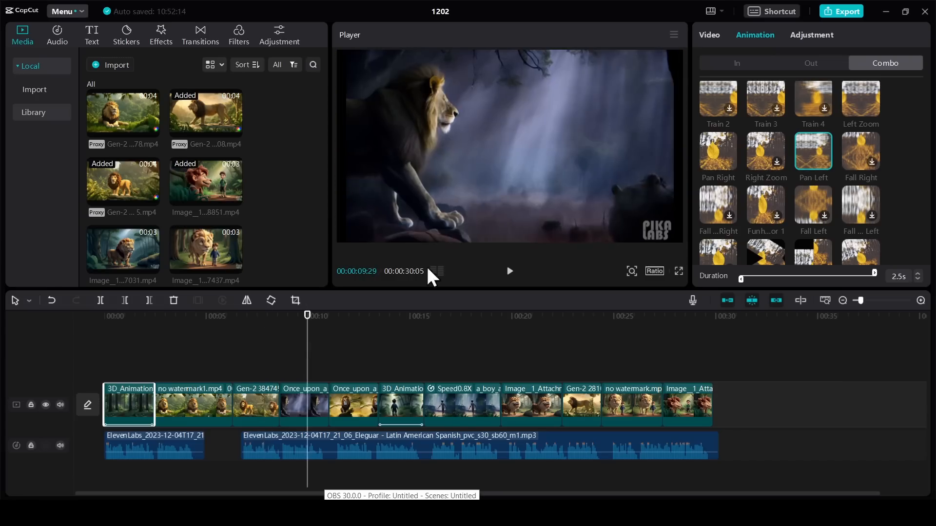
Step: Scale the clip of the lion in the dark misty scene to 130% and shift it slightly right, pushing the Pika Labs watermark out of frame
left_click(483, 205)
left_click_drag(673, 239, 740, 286)
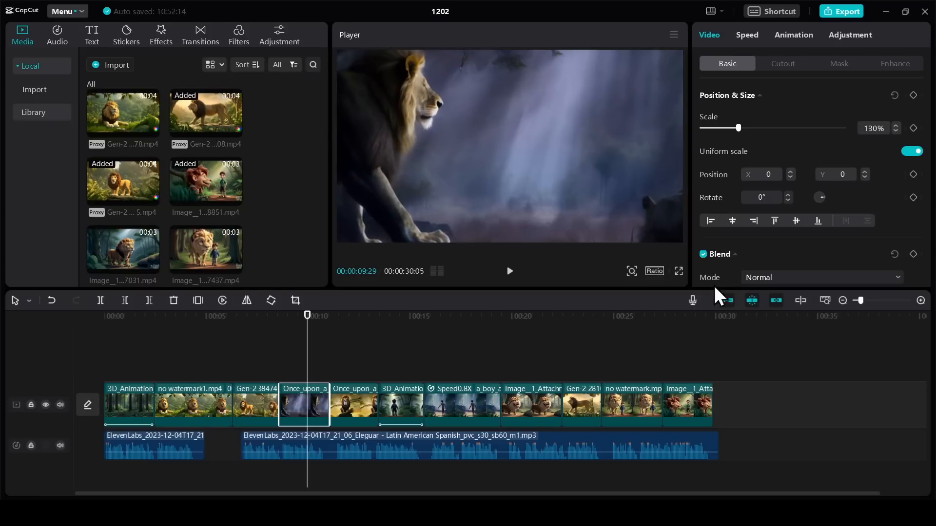
left_click_drag(535, 187, 561, 191)
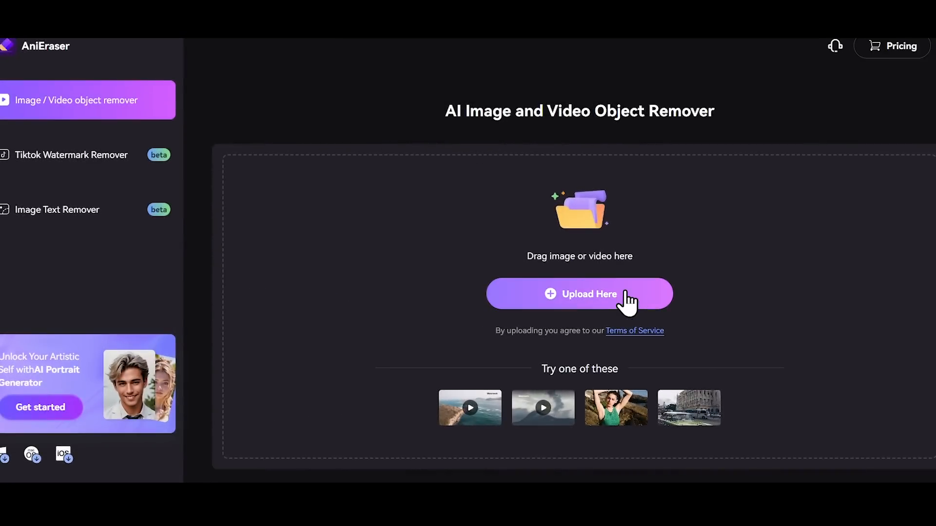
scroll(735, 279, "down", 2)
scroll(740, 280, "up", 1)
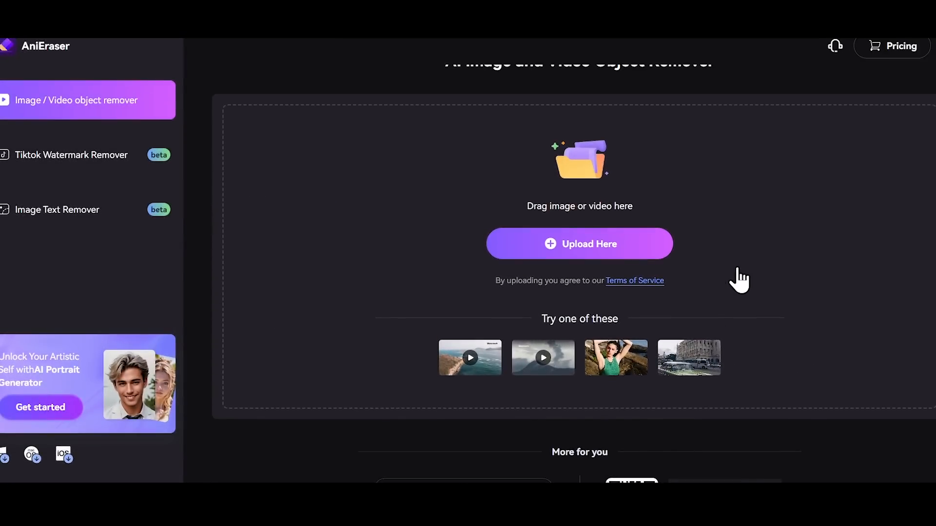
left_click(530, 256)
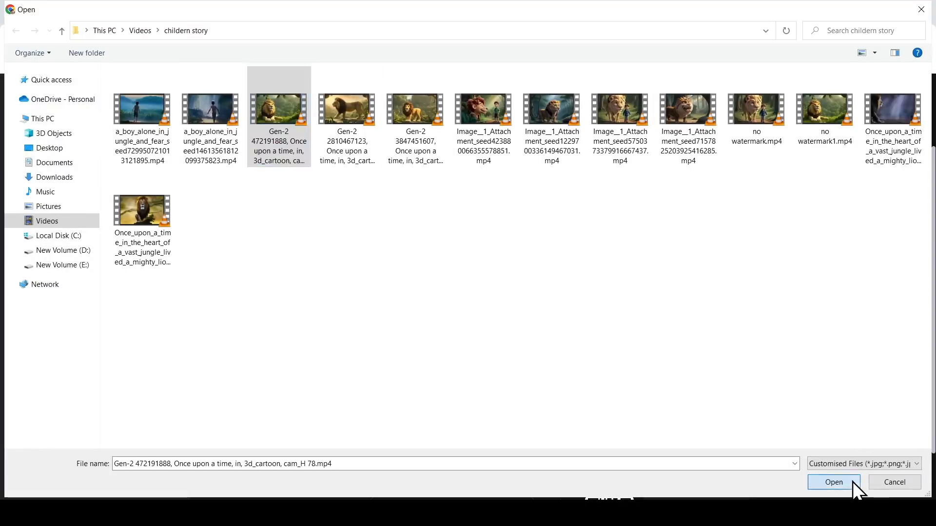
left_click(834, 483)
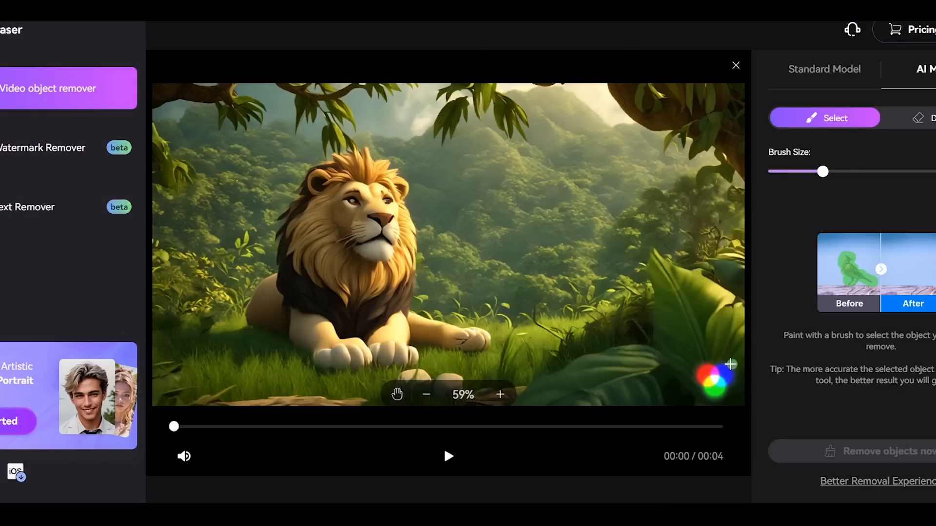
Step: Brush over the colored watermark in the lion video's lower corner, remove it with the AI model, and view the result full screen
left_click_drag(732, 364, 722, 407)
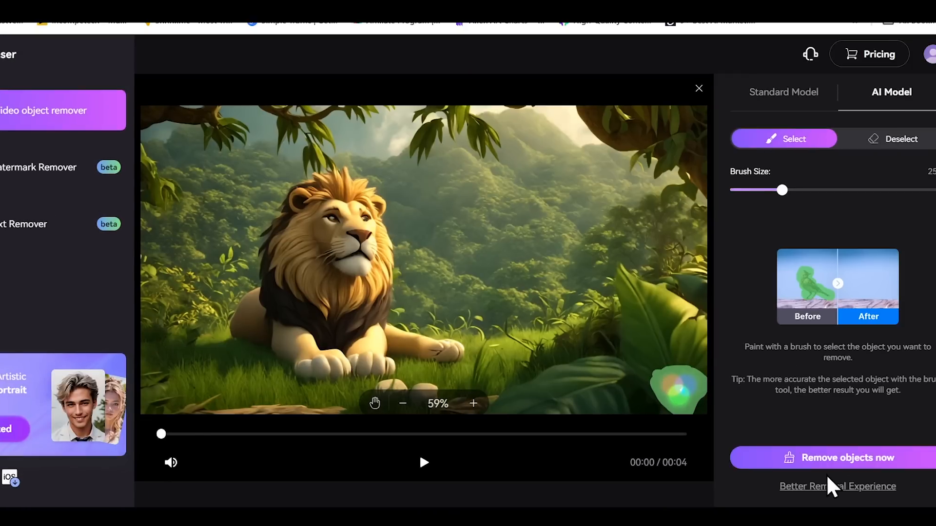
left_click(822, 460)
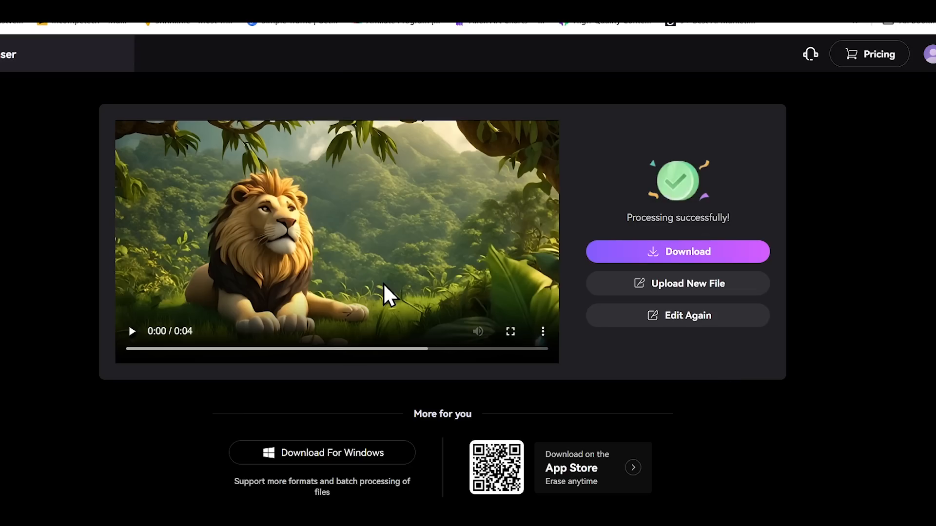
left_click(509, 334)
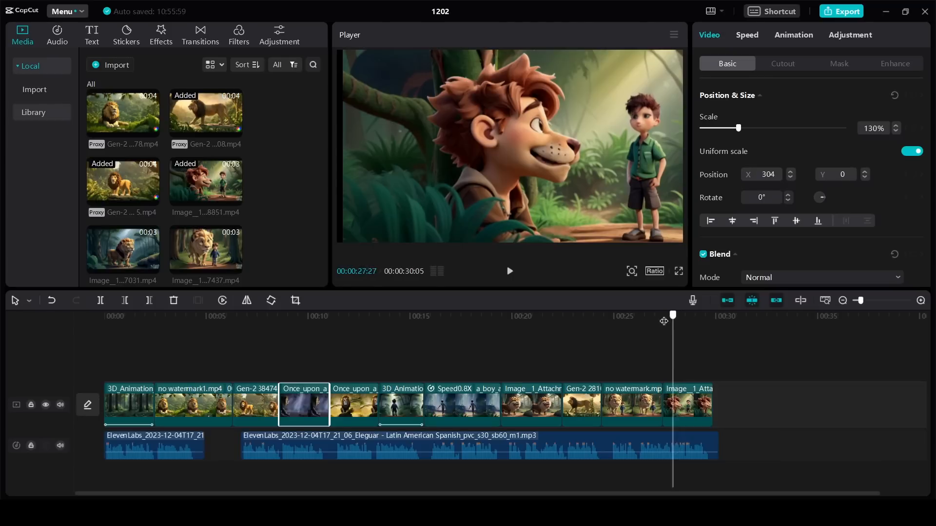
Step: Switch to CapCut and try to increase the duration of the no watermark.mp4 clip through its speed settings
left_click(641, 312)
left_click(636, 408)
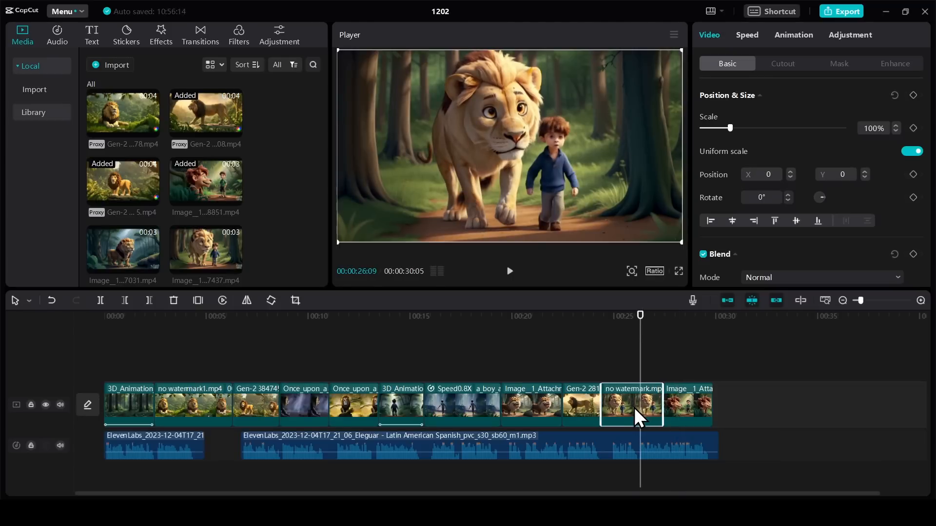
left_click(744, 35)
left_click(918, 146)
left_click(918, 146)
left_click(918, 146)
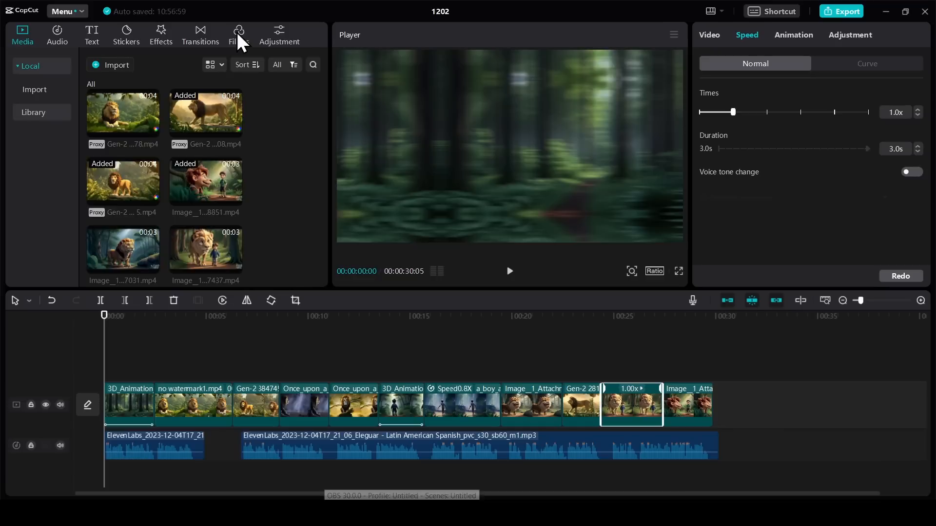
Step: Apply the One Day movie filter across the whole length of the video and preview it
left_click(236, 32)
scroll(154, 190, "down", 2)
scroll(154, 186, "down", 5)
left_click(127, 239)
left_click_drag(174, 371, 697, 380)
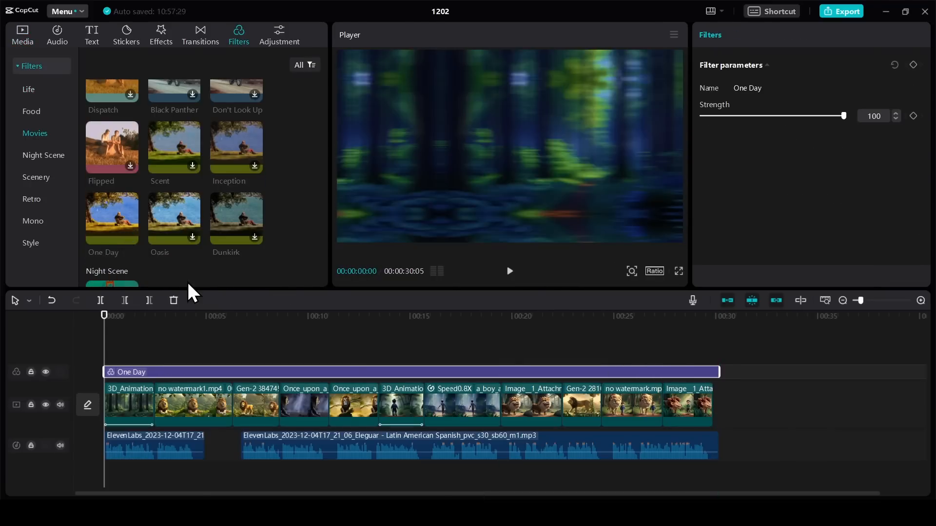
key("space")
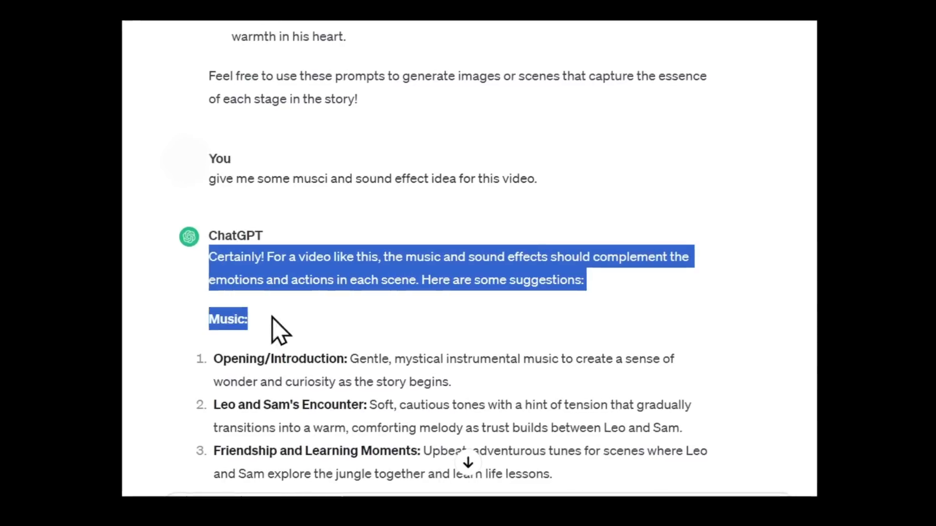
Step: Switch to ChatGPT and review its music and sound effect suggestions for the story scenes
left_click_drag(271, 317, 320, 317)
left_click(228, 211)
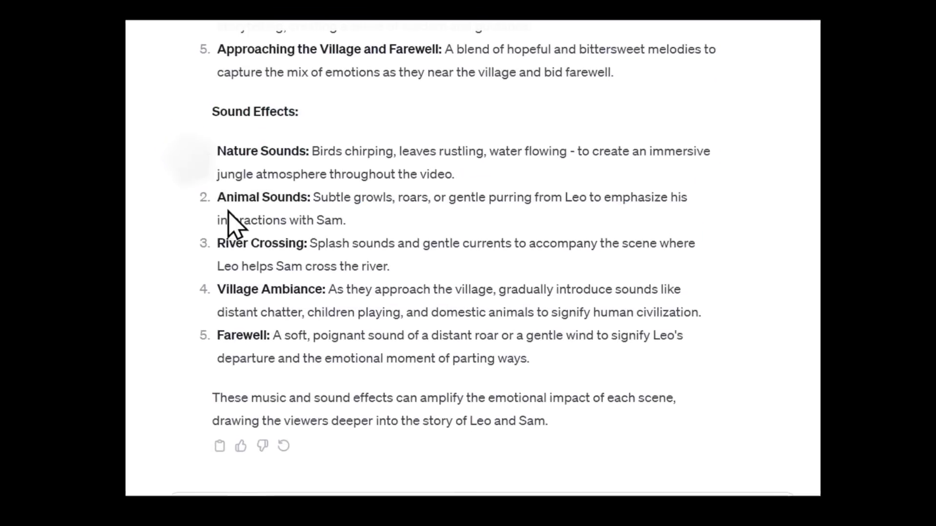
scroll(351, 278, "up", 3)
scroll(351, 292, "up", 3)
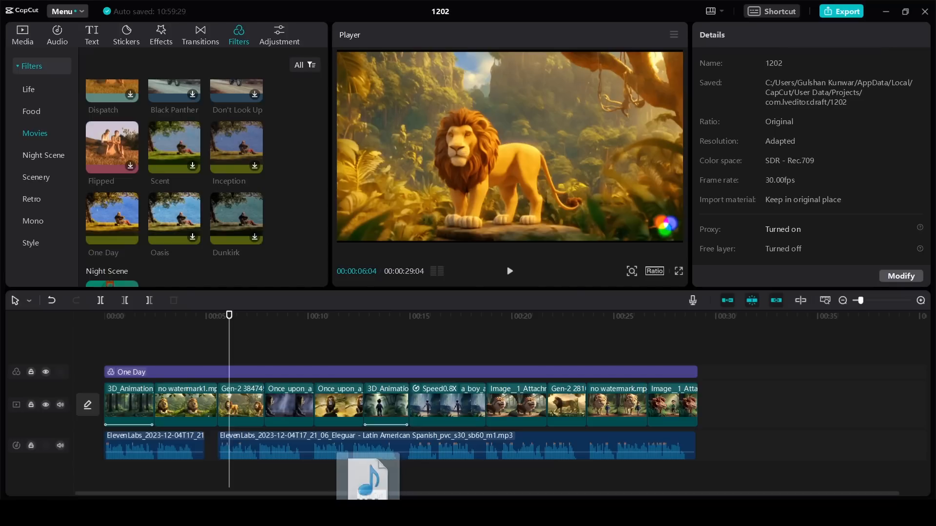
Step: Add the "Cinematic & Inspiring Music - Flowing Energy" track under the narration in CapCut and lower its volume to -14.7 dB
left_click_drag(312, 470, 316, 471)
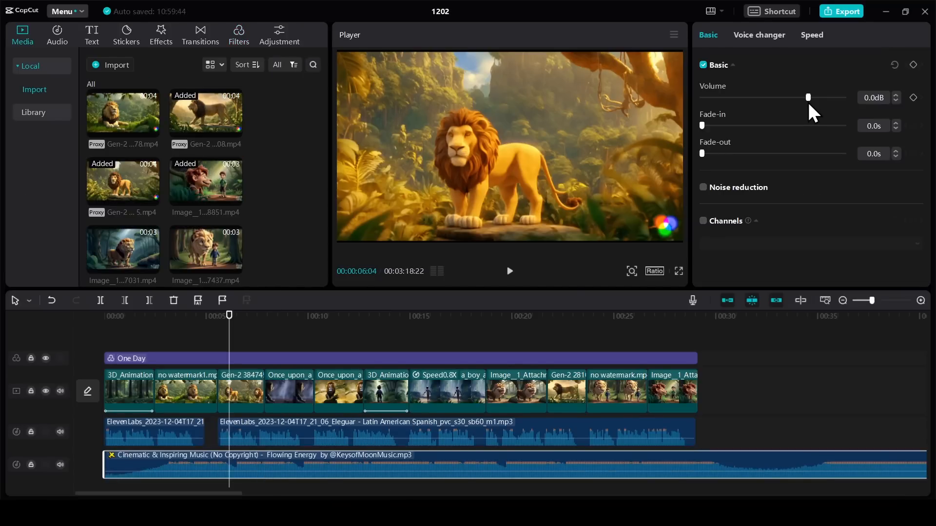
left_click_drag(803, 99, 791, 99)
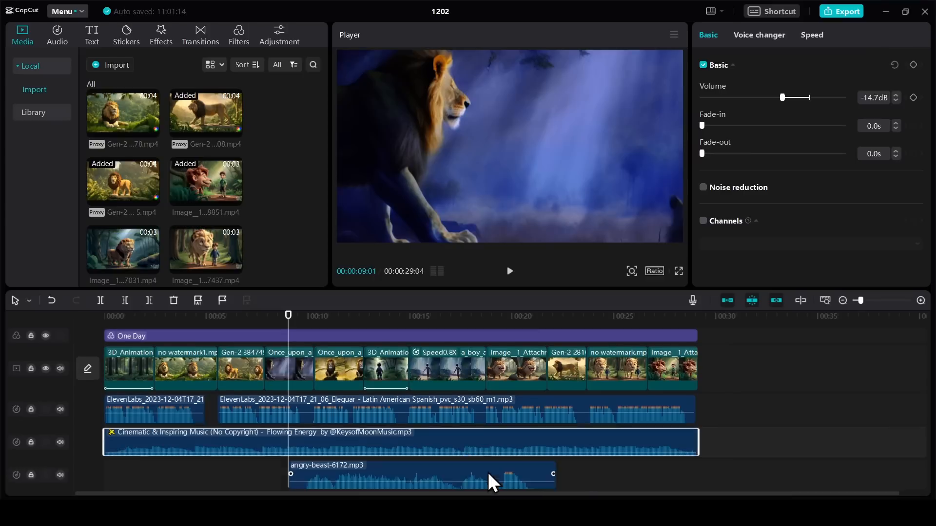
Step: Move the angry-beast-6172.mp3 roar to about the 18-second mark under the Image_1 clip and trim it to that scene
left_click(482, 471)
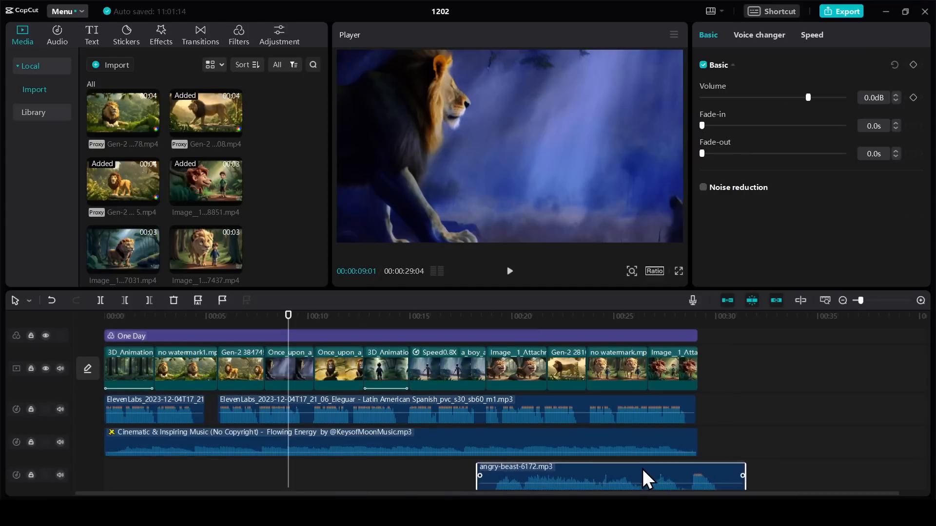
left_click_drag(645, 463, 648, 464)
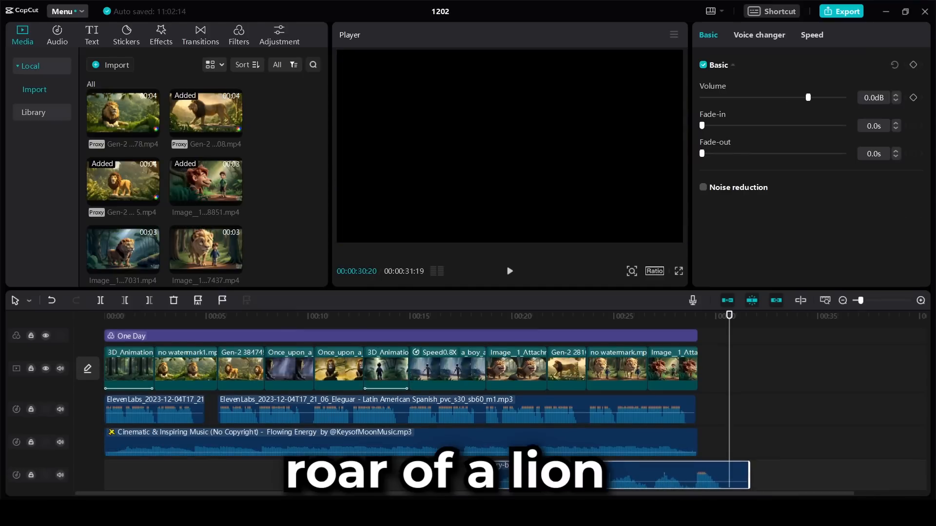
scroll(512, 445, "down", 1)
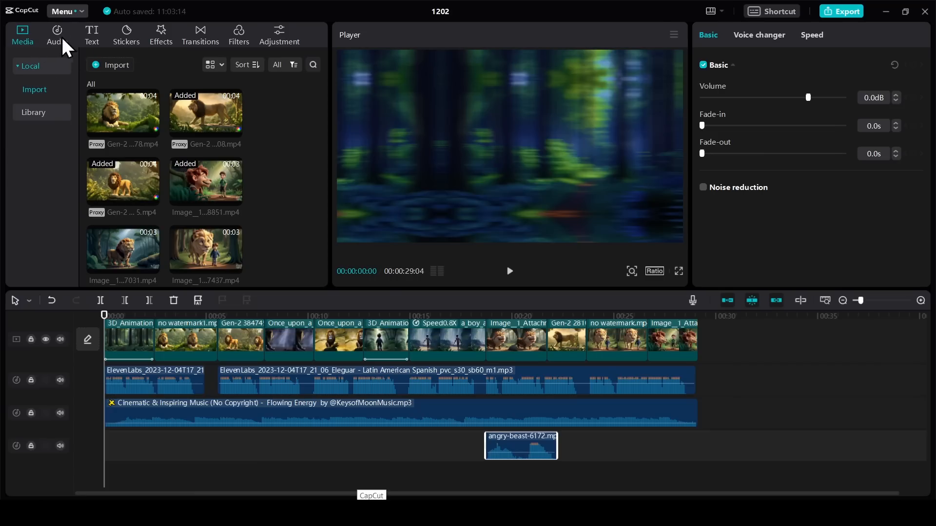
Step: Generate English auto captions for the narration and play the video to preview them
left_click(87, 29)
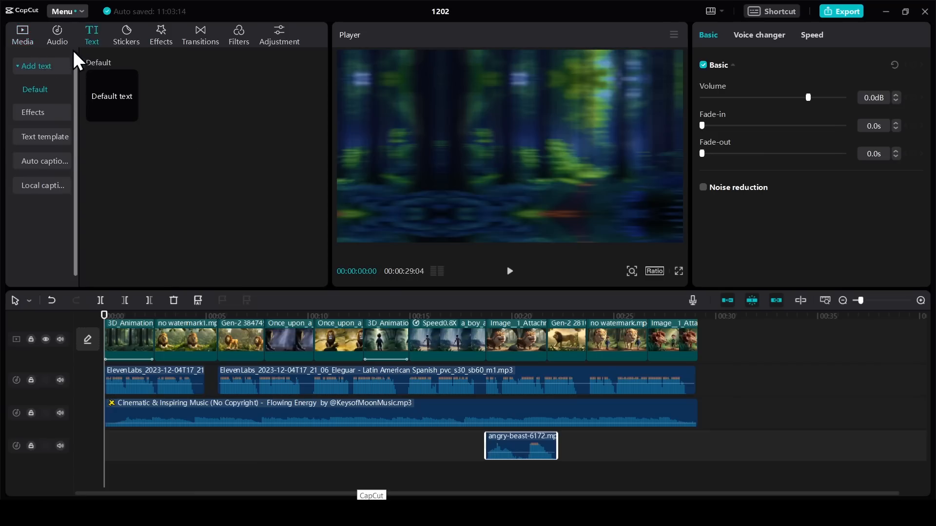
left_click(39, 164)
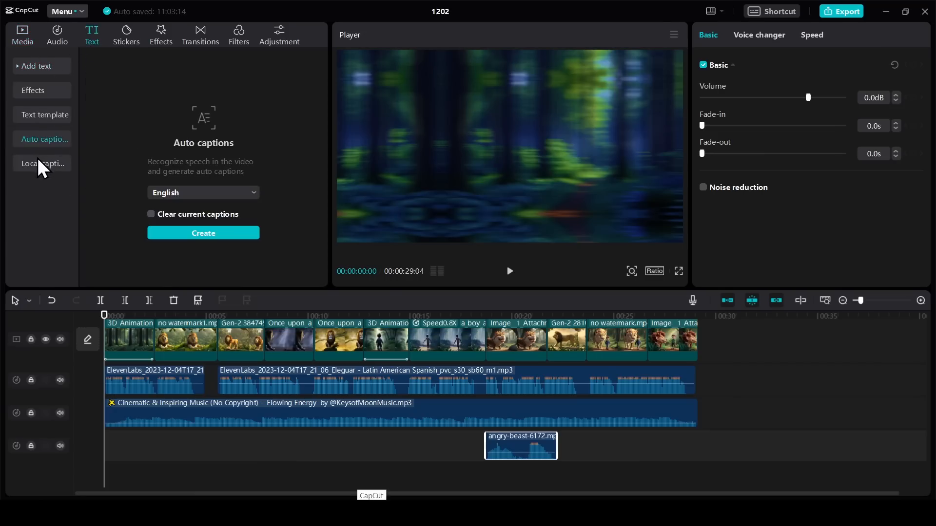
left_click(197, 232)
left_click(510, 272)
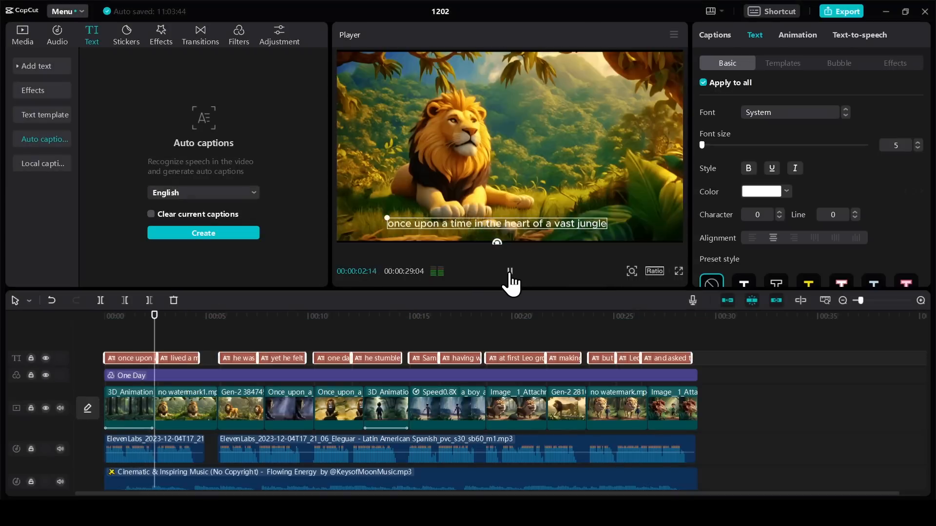
Step: Shift both ElevenLabs narration clips together about 1.7 seconds later on the timeline
left_click(301, 411)
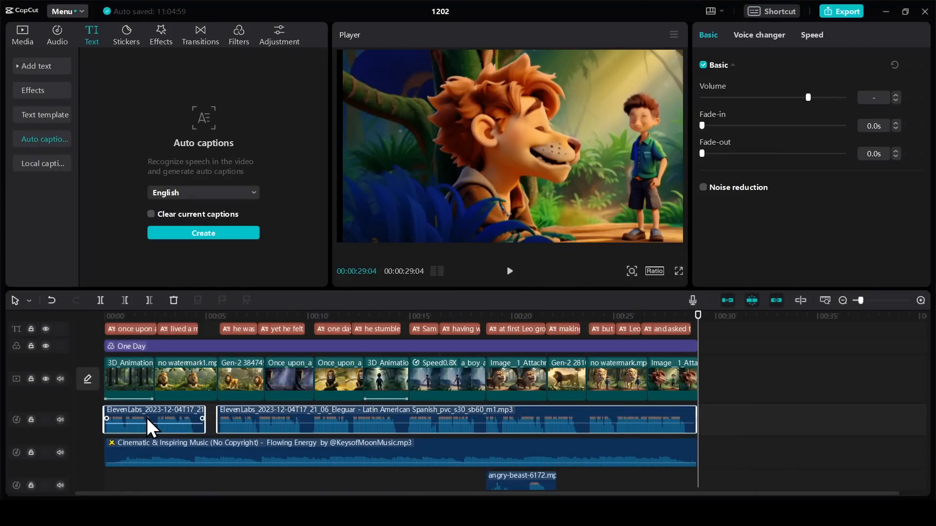
left_click_drag(147, 417, 176, 410)
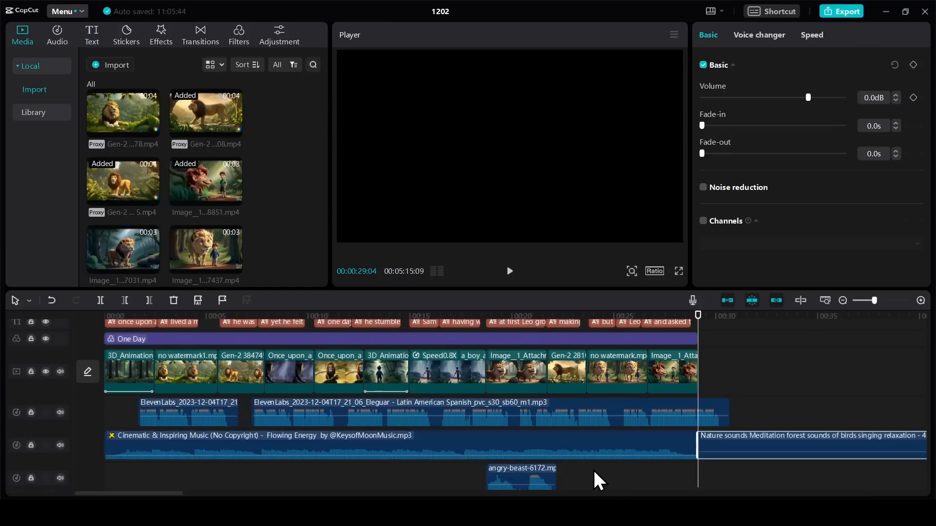
Step: Move the "Nature sounds Meditation forest sounds of birds singing relaxation" audio to its own track at the timeline start and preview it
scroll(658, 458, "down", 1)
left_click_drag(742, 431, 138, 472)
left_click(118, 314)
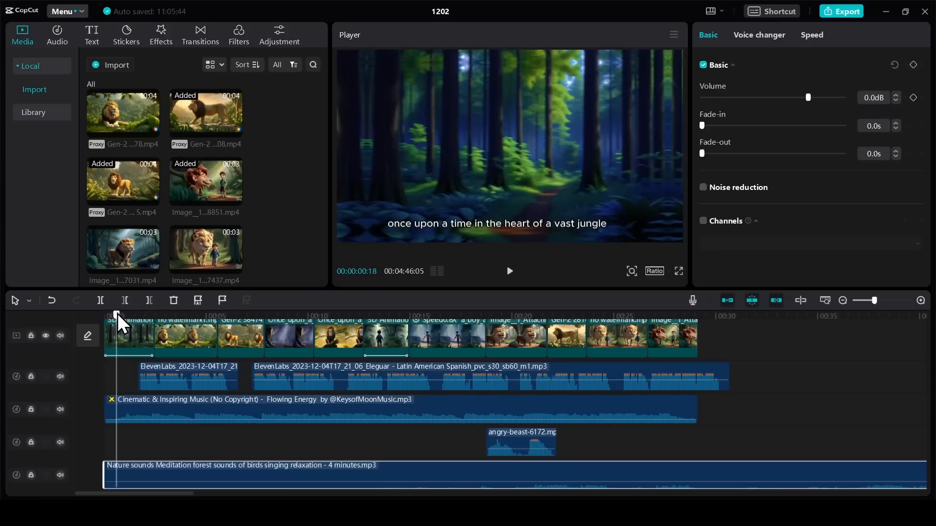
key("space")
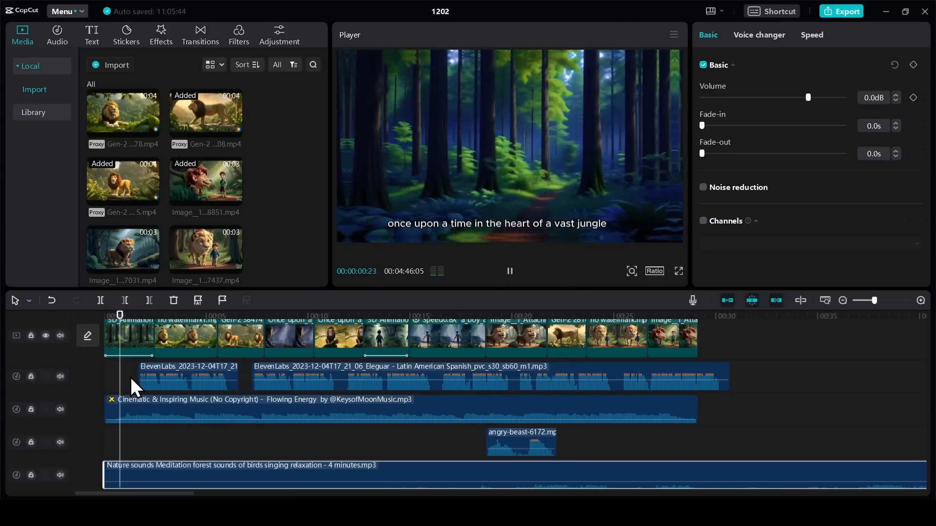